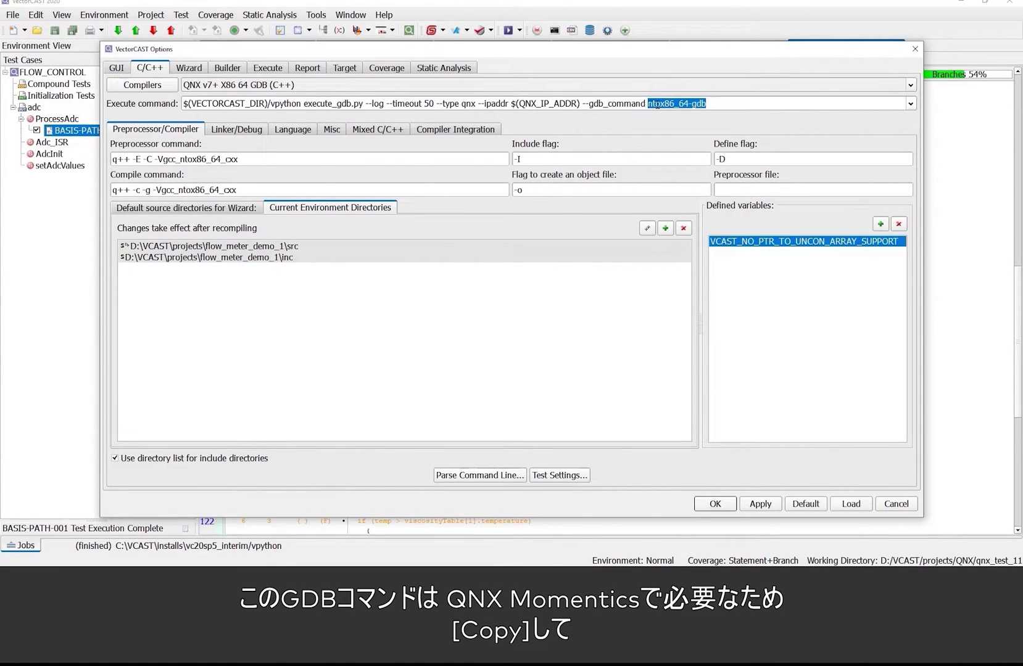
# - Copy the GDB command ntox86_64-gdb from the execute command into a new Notepad document, then cancel the VectorCAST options
pyautogui.rightClick(650, 103)
pyautogui.click(676, 156)
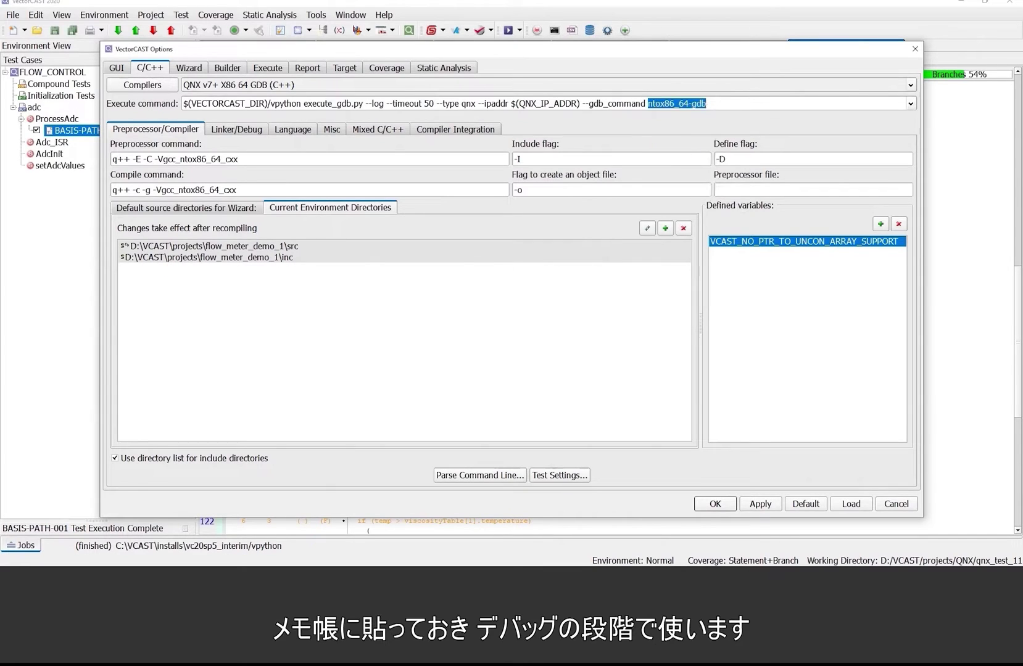
pyautogui.press('super')
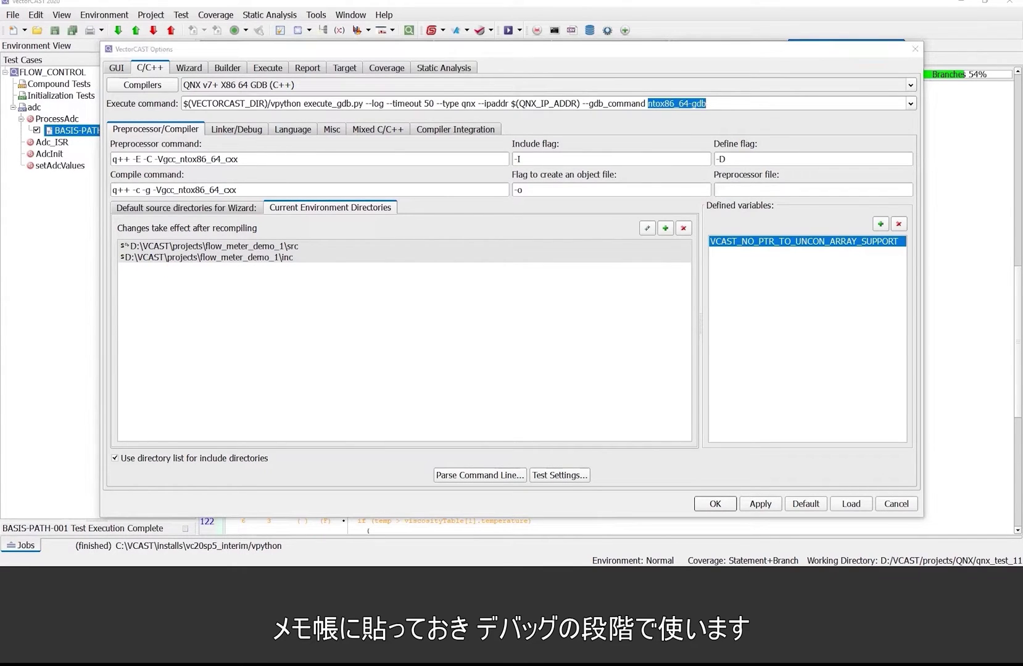
pyautogui.press('Return')
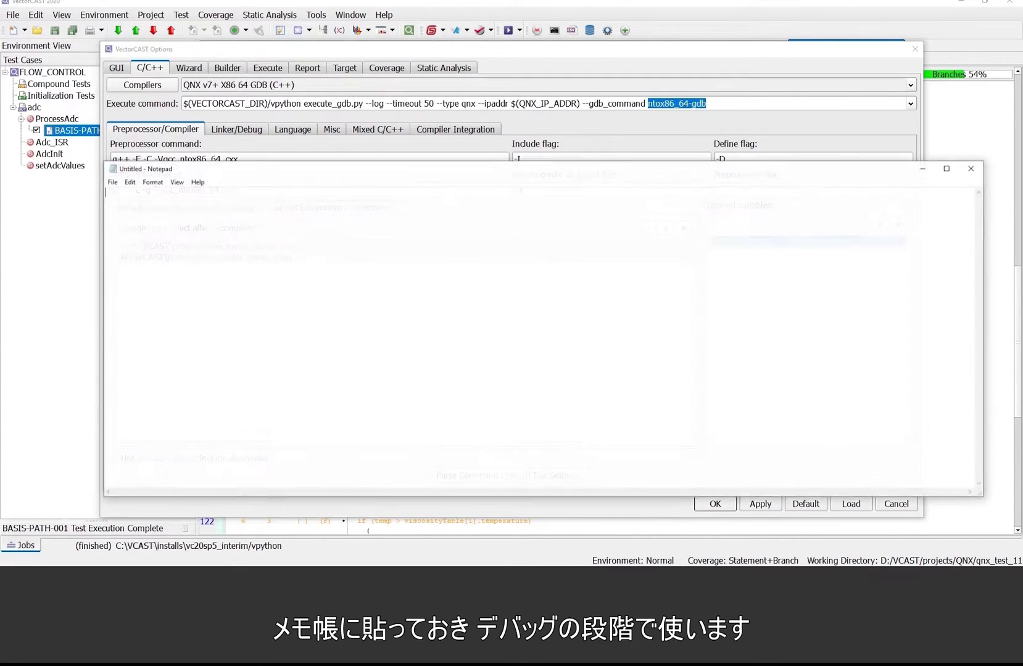
pyautogui.hotkey('ctrl', 'v')
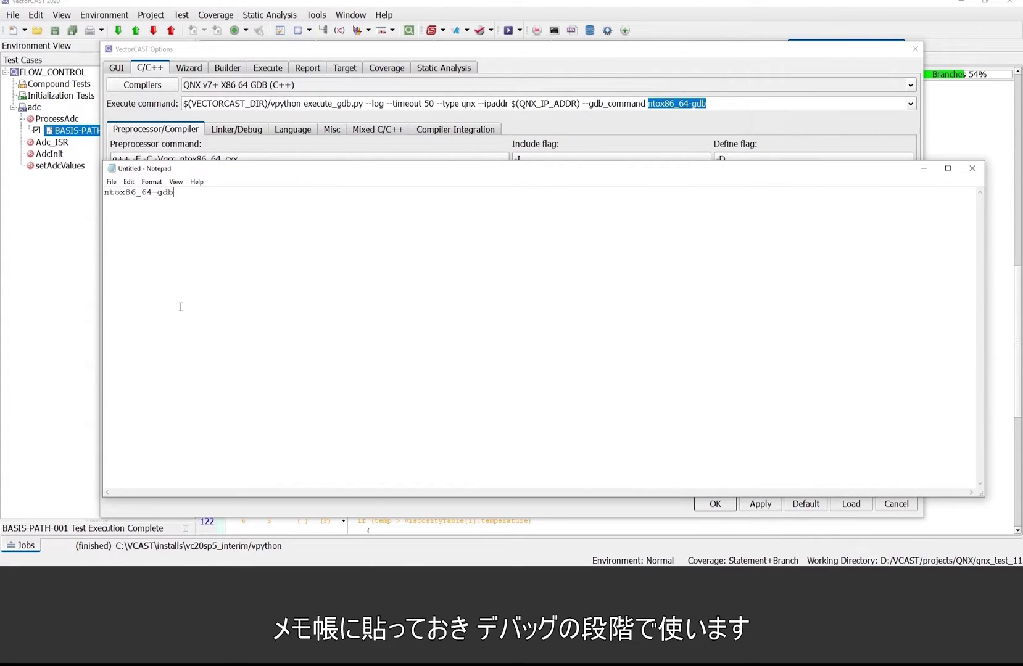
pyautogui.click(232, 53)
pyautogui.click(232, 53)
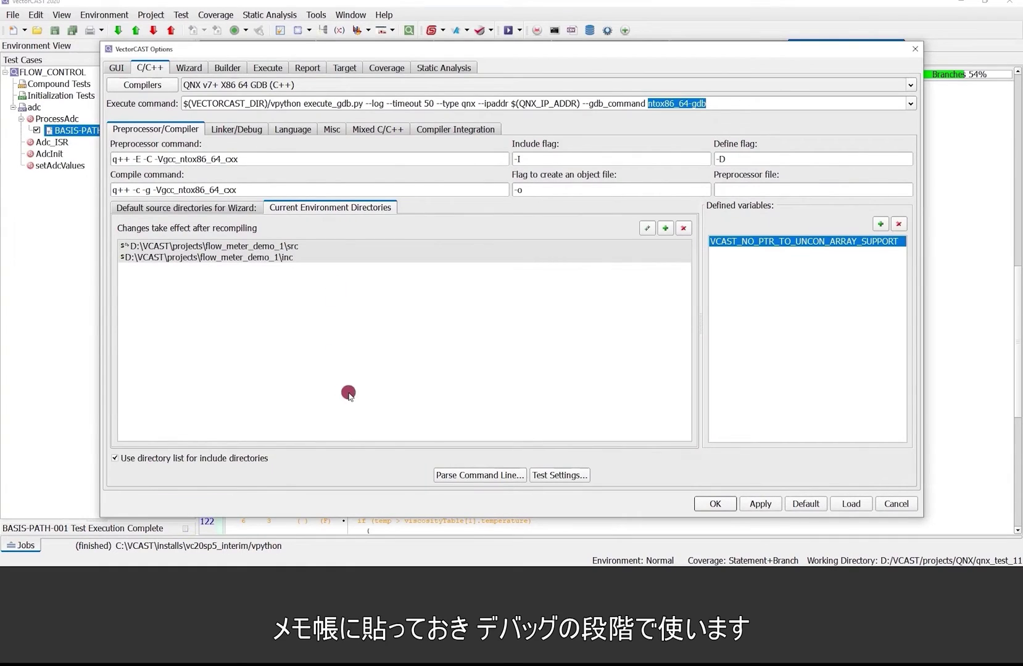
pyautogui.click(887, 505)
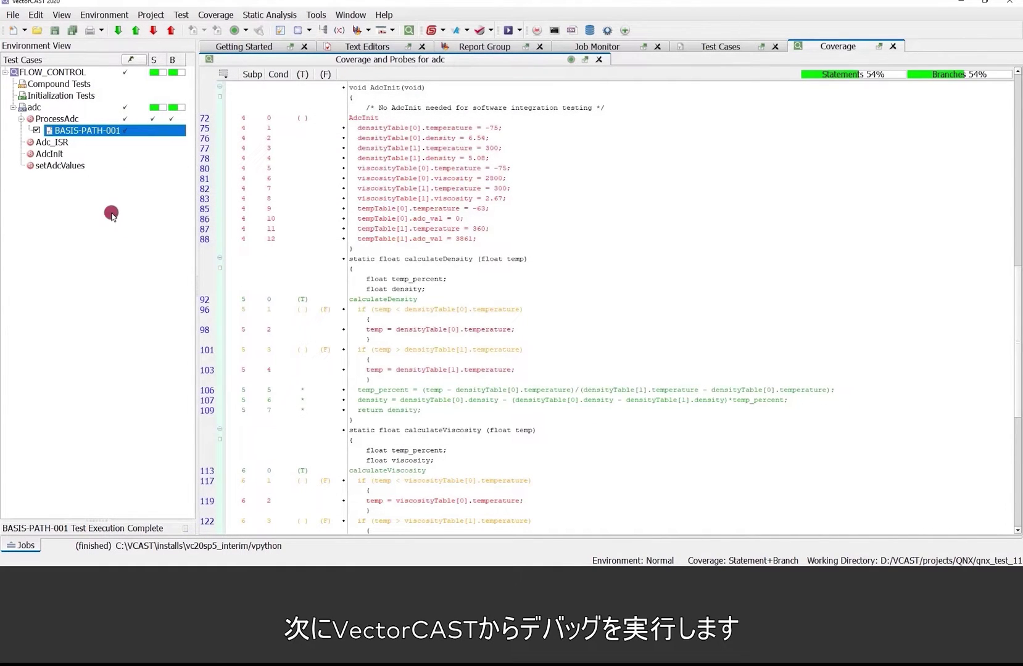
# - Execute the BASIS-PATH-001 test case with debug, without coverage
pyautogui.rightClick(82, 131)
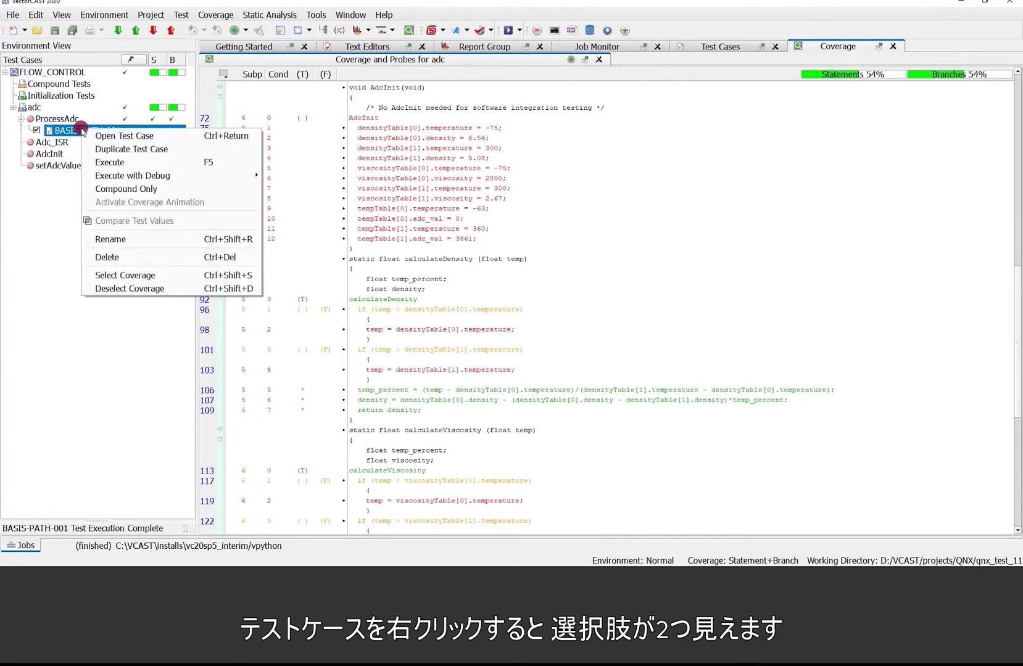
pyautogui.moveTo(145, 177)
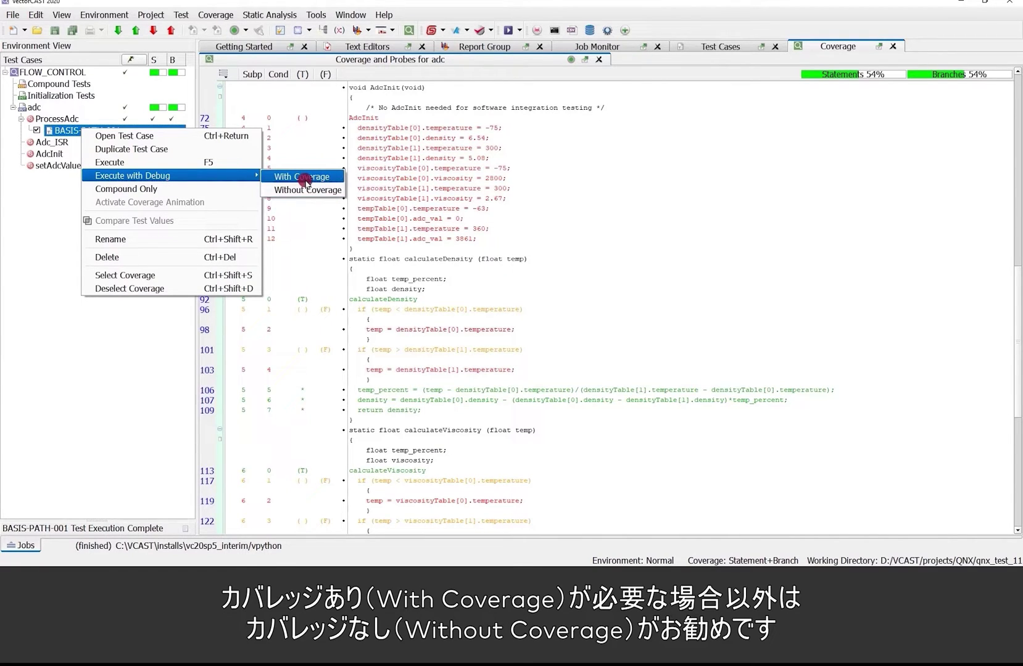
pyautogui.click(307, 192)
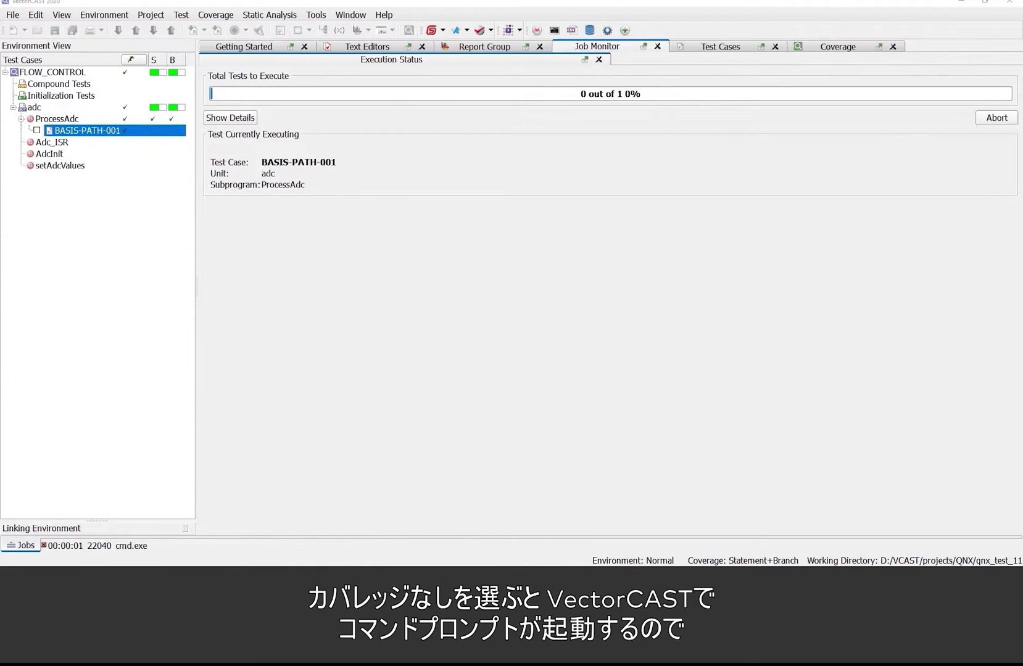
# - Examine the debug.ini commands in the command prompt: QNX target connection, vcast.elf upload, breakpoints at main and ProcessAdc, and the qde.exe call
pyautogui.moveTo(270, 100); pyautogui.dragTo(560, 103)
pyautogui.click(512, 239)
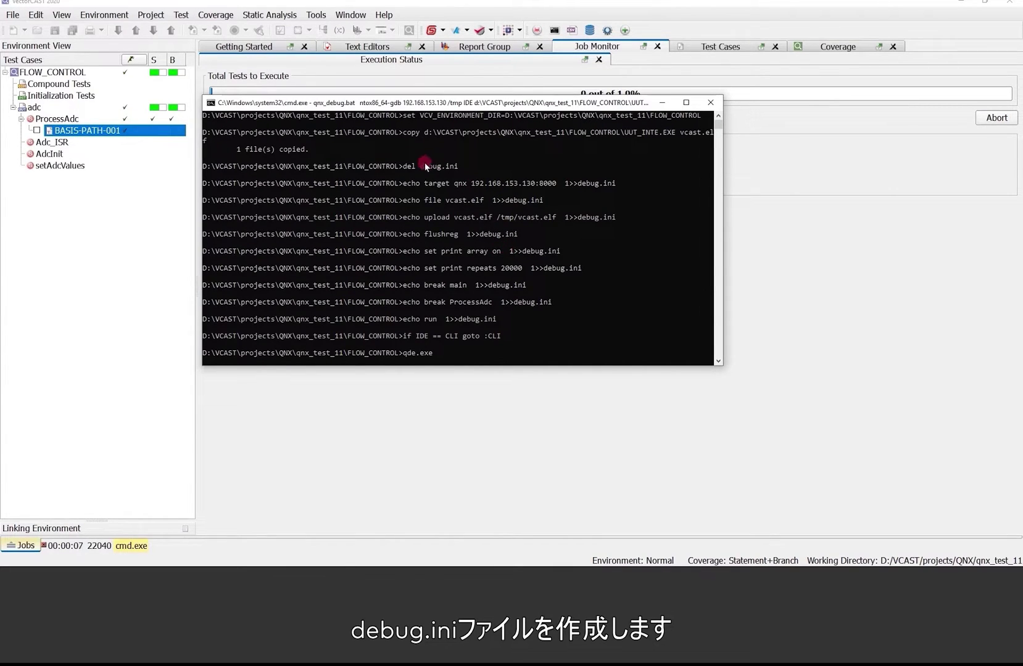
pyautogui.moveTo(422, 168); pyautogui.dragTo(458, 168)
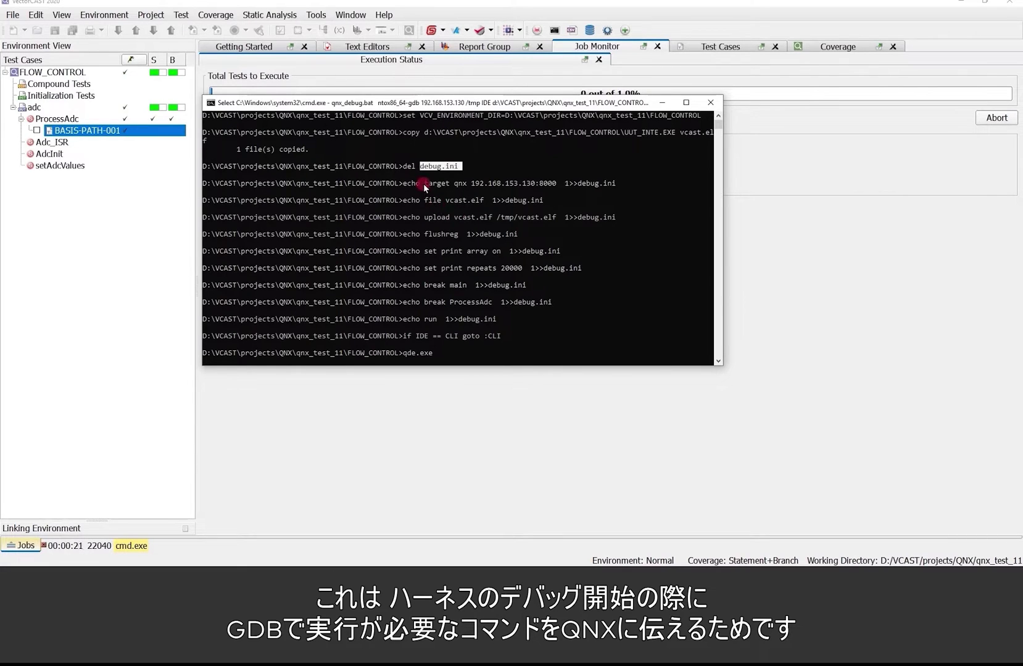
pyautogui.moveTo(425, 183); pyautogui.dragTo(547, 183)
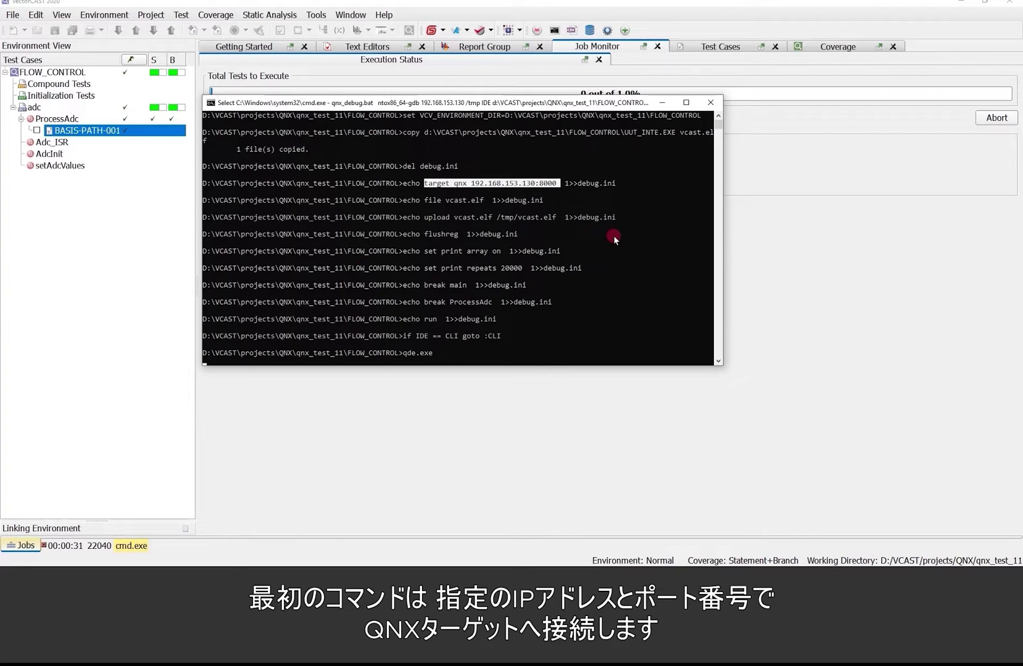
pyautogui.moveTo(455, 219); pyautogui.dragTo(559, 218)
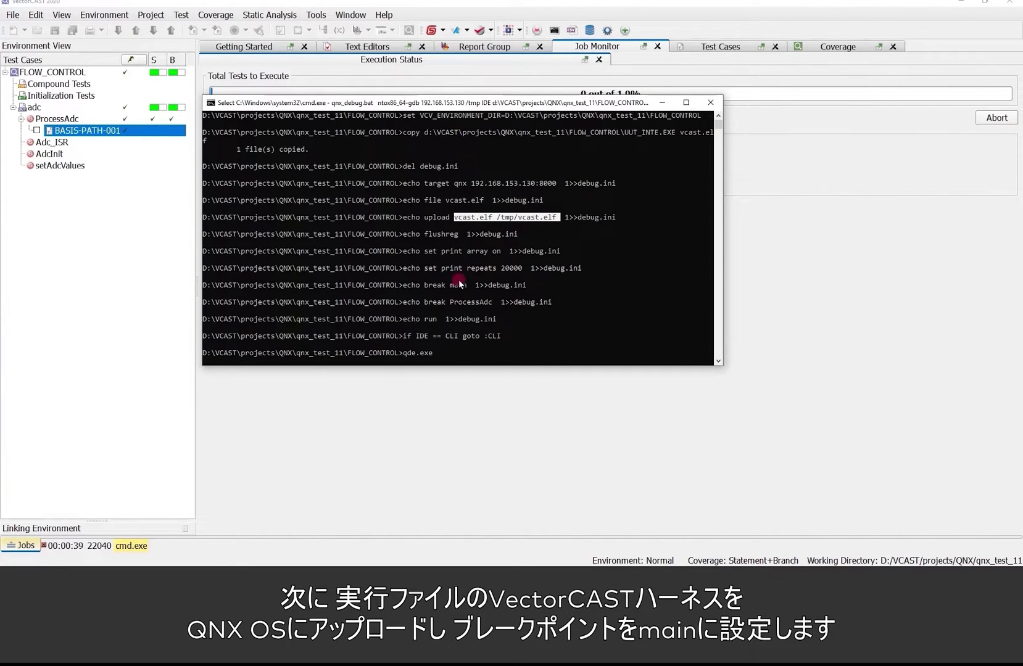
pyautogui.moveTo(424, 285); pyautogui.dragTo(492, 305)
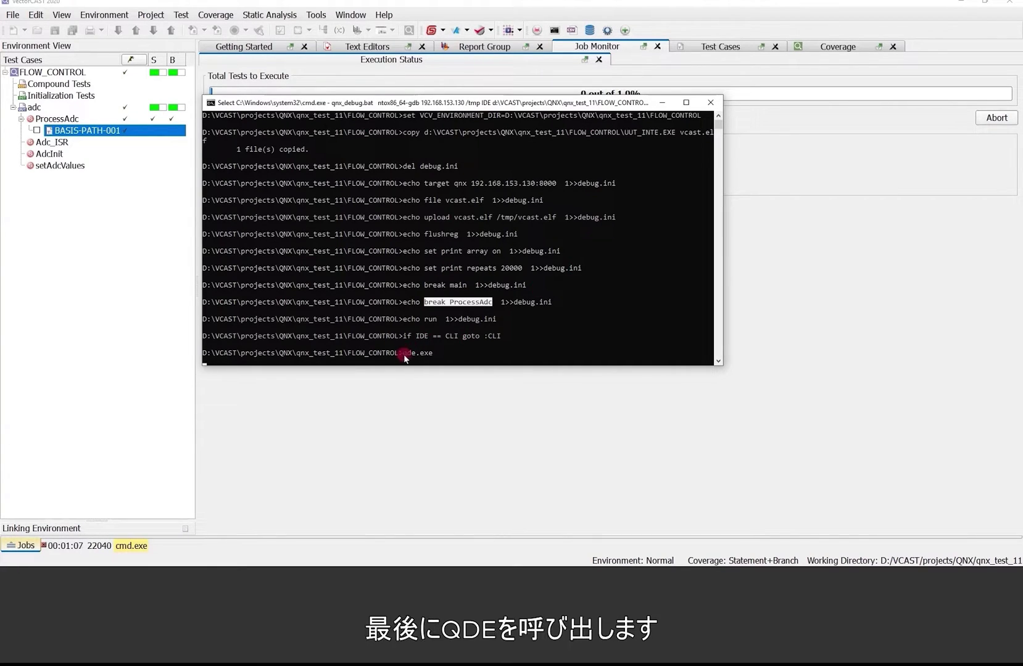
pyautogui.moveTo(403, 354); pyautogui.dragTo(410, 354)
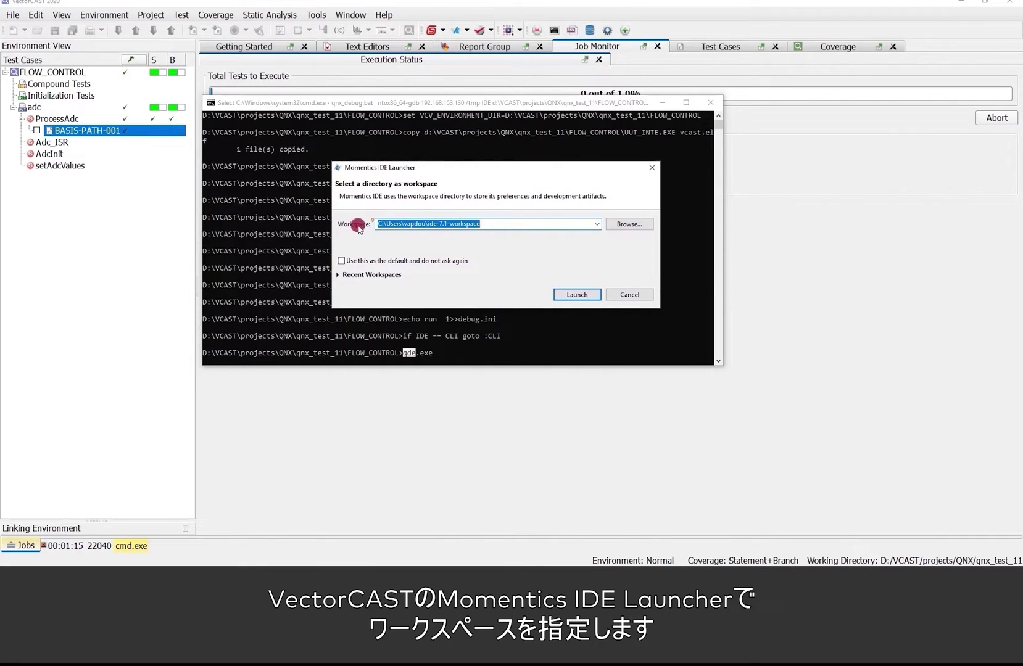
# - Launch Momentics IDE with the ide-7.1-workspace workspace and create a new C/C++ QNX Application debug configuration
pyautogui.click(580, 293)
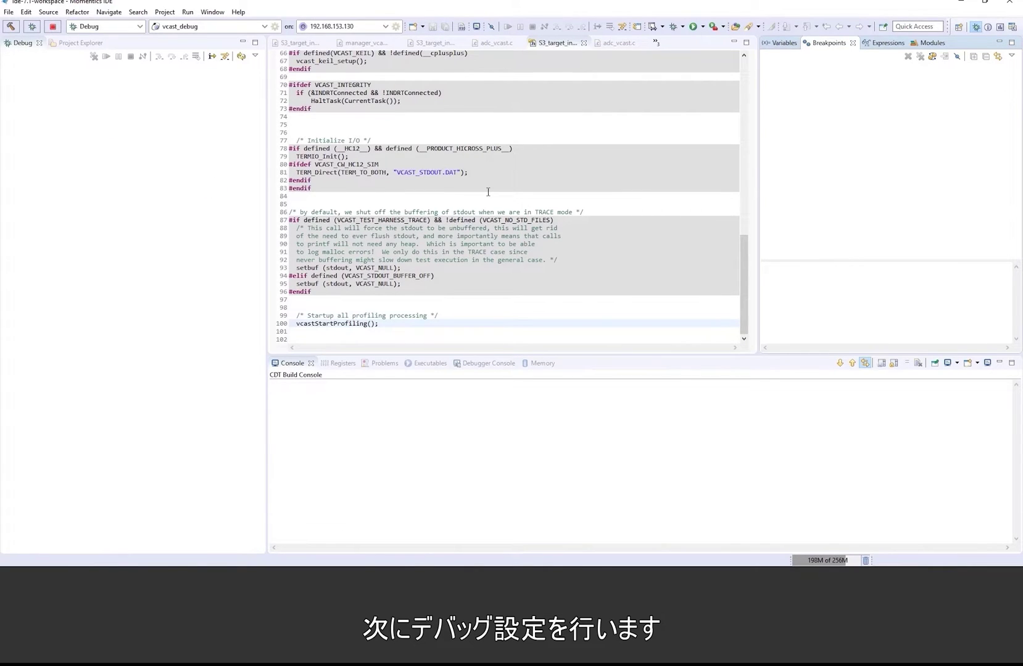
pyautogui.click(684, 27)
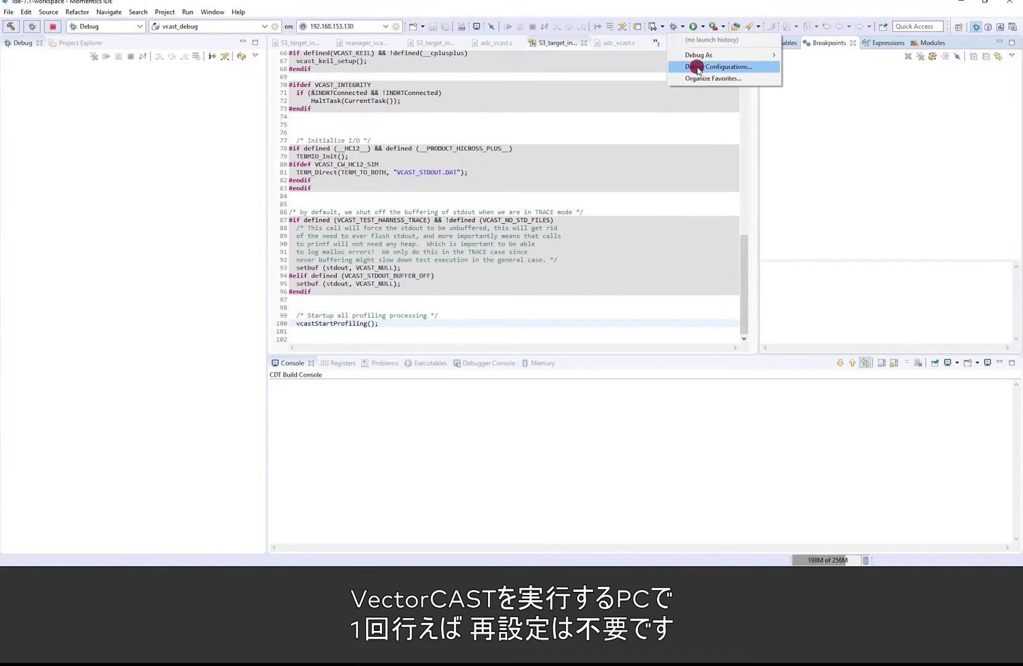
pyautogui.click(697, 67)
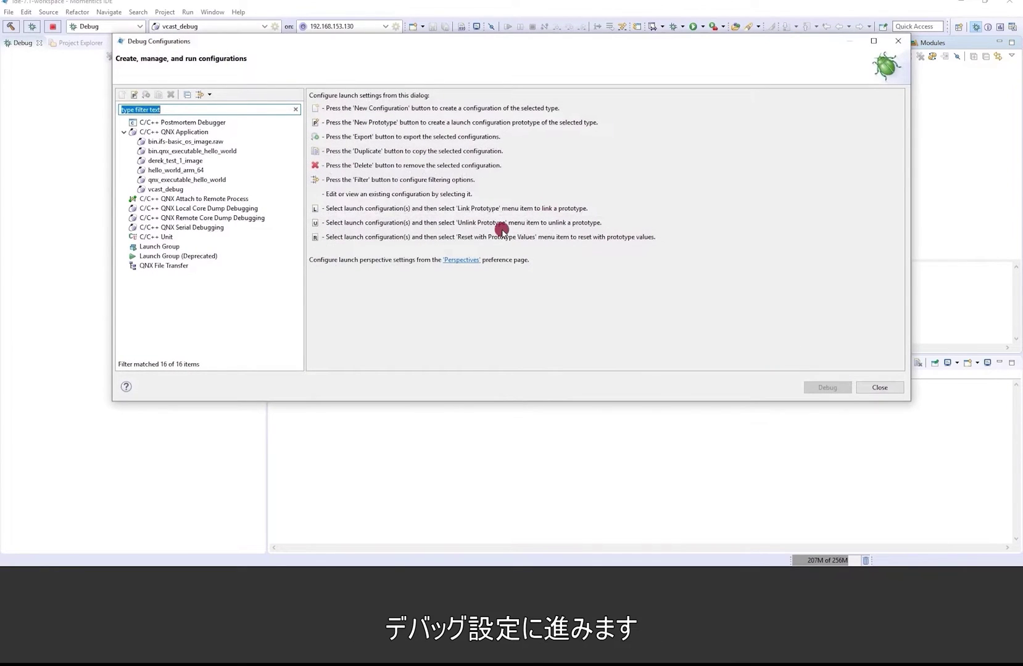
pyautogui.click(158, 132)
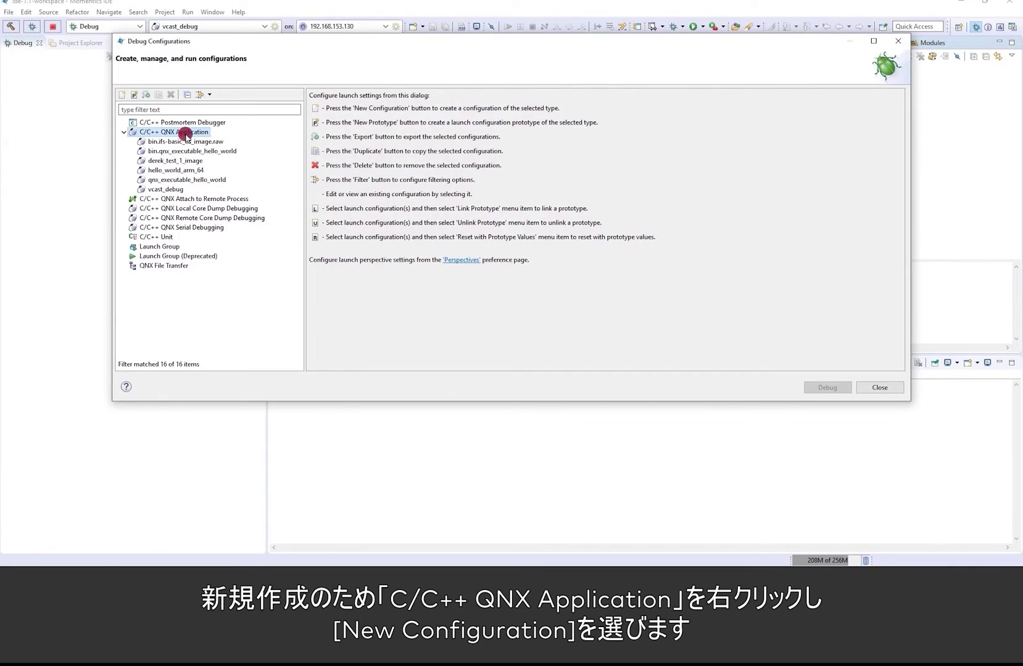
pyautogui.rightClick(187, 134)
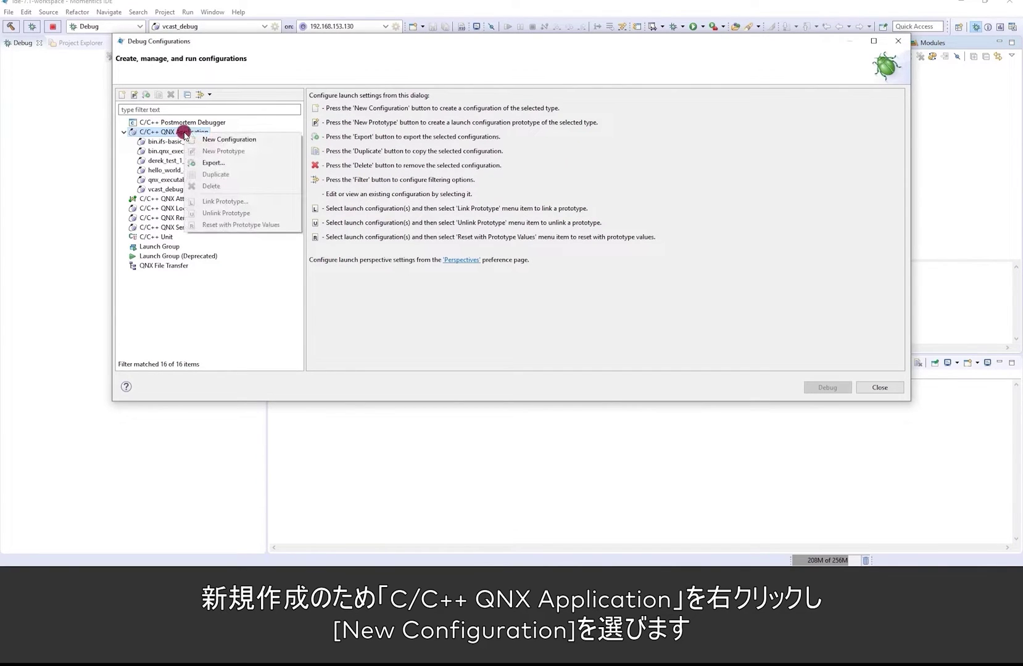
pyautogui.click(243, 139)
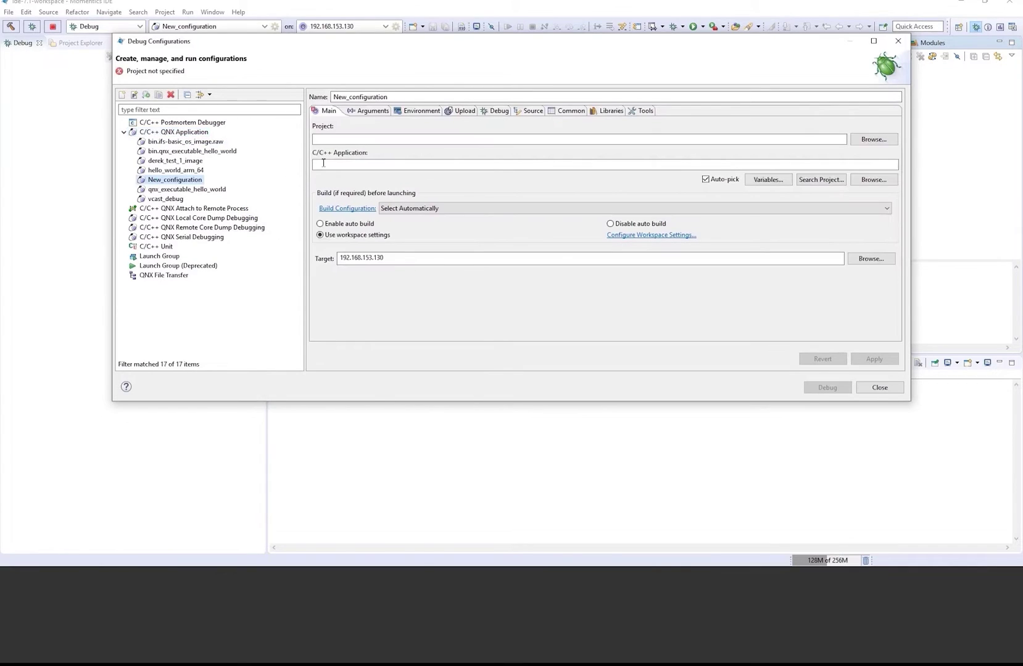
# - Name the new debug configuration vectorcast_debug
pyautogui.click(339, 140)
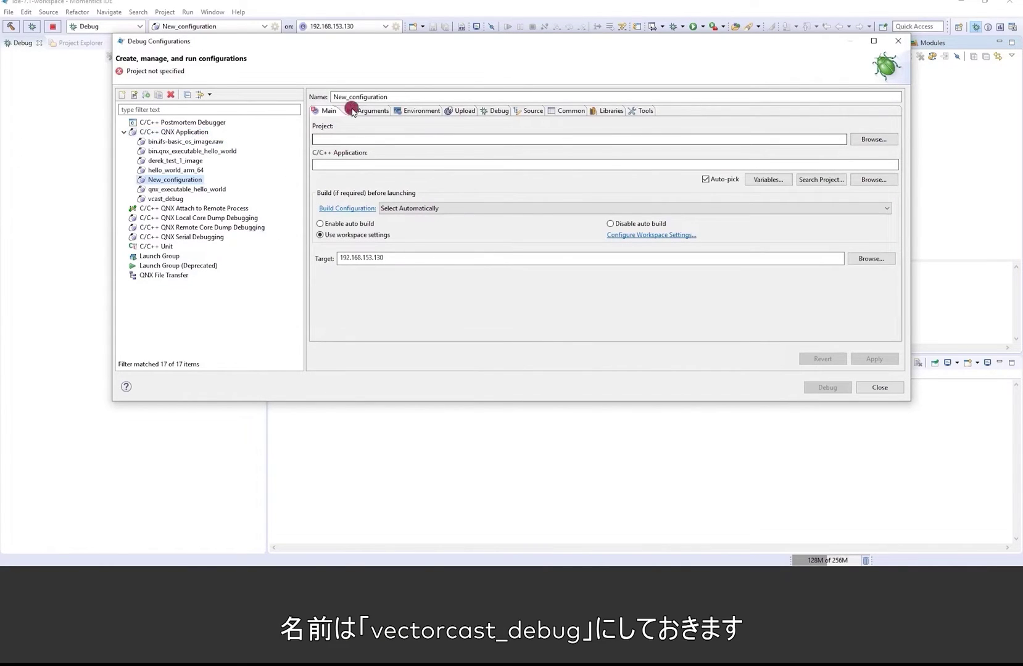
pyautogui.moveTo(400, 97); pyautogui.dragTo(308, 99)
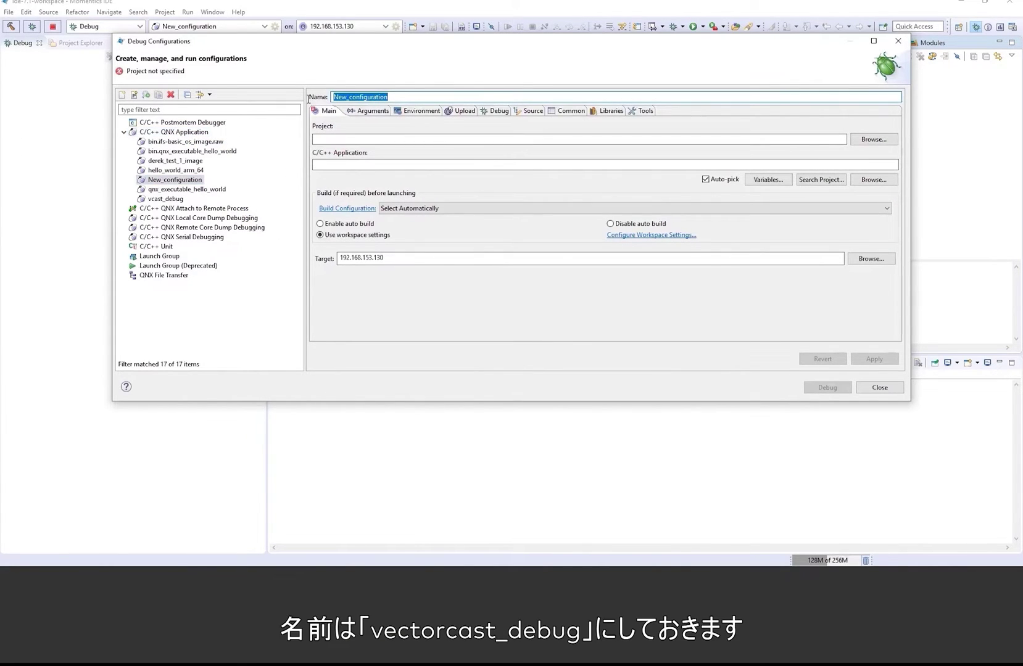
pyautogui.write('vectorcast_debug')
pyautogui.click(345, 137)
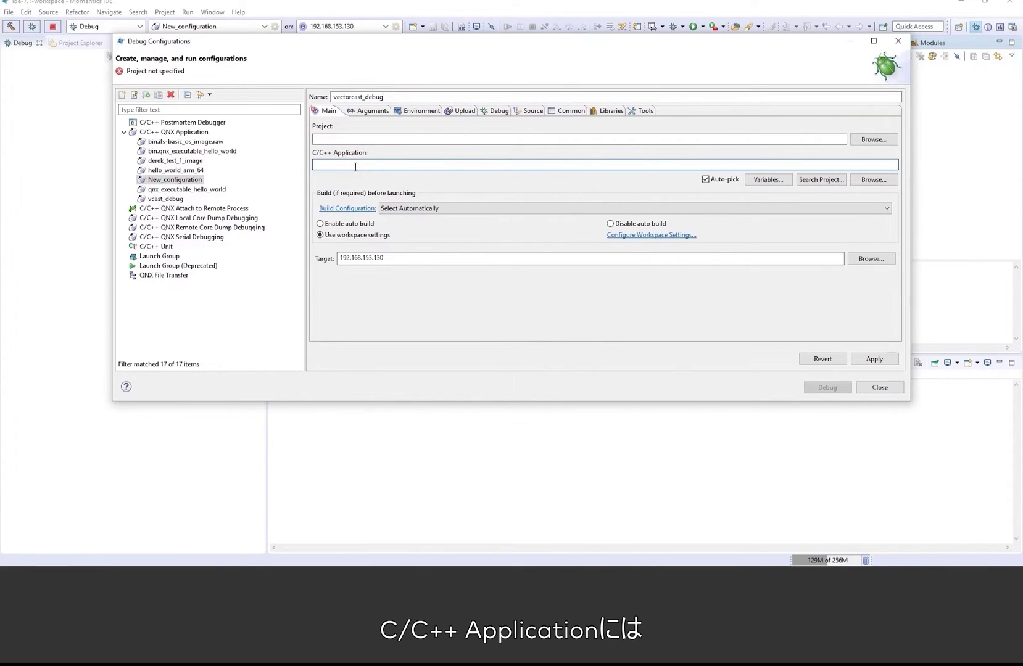
# - Save vectorcast_debug and copy the application path ${env_var:VCV_ENVIRONMENT_DIR}\${env_var:VCV_EXECUTABLE_NAME} from vcast_debug into its C/C++ Application setting
pyautogui.click(165, 199)
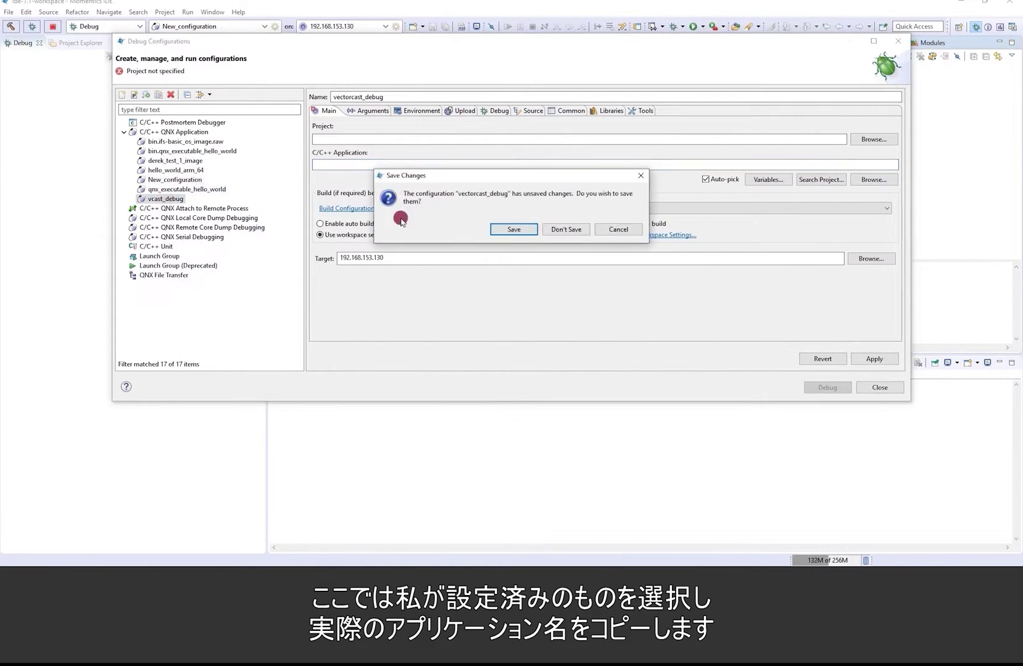
pyautogui.click(506, 229)
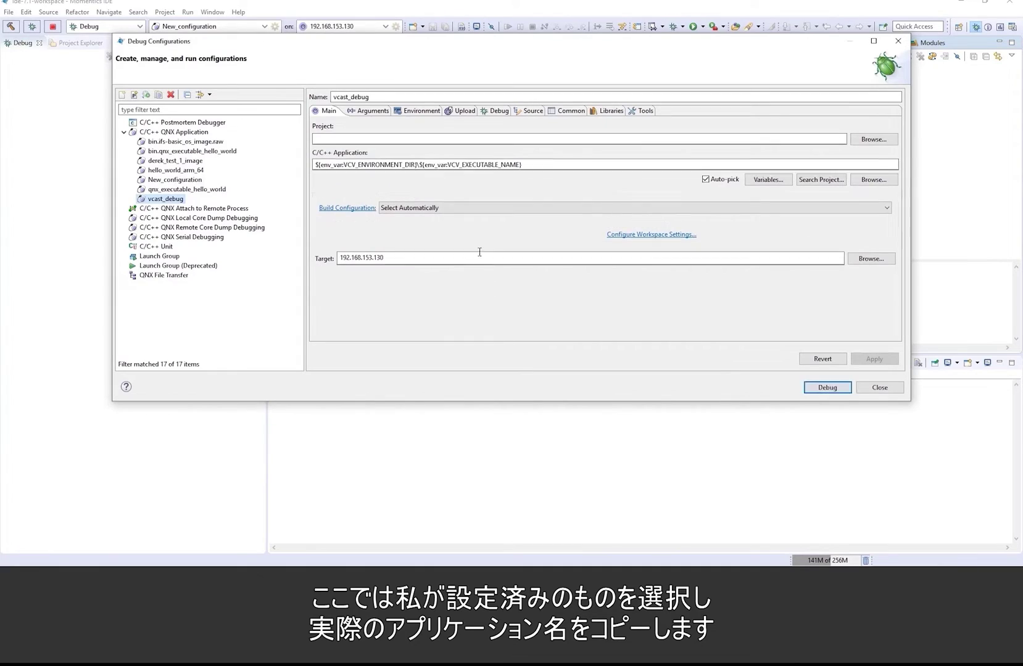
pyautogui.click(169, 189)
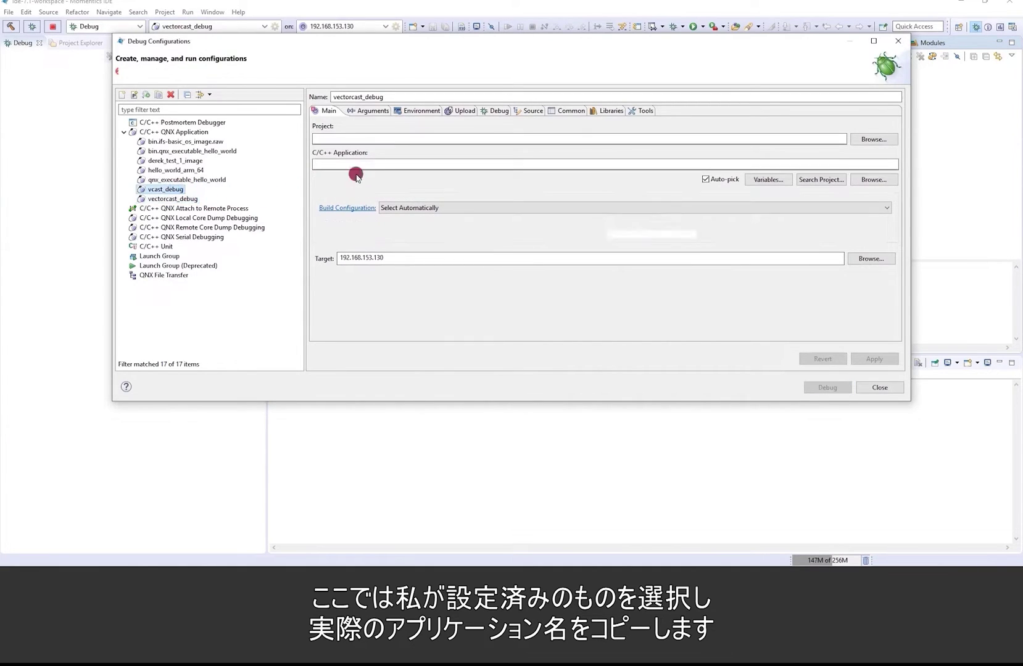
pyautogui.moveTo(535, 164)
pyautogui.mouseDown()
pyautogui.moveTo(311, 165)
pyautogui.moveTo(296, 175)
pyautogui.mouseUp()
pyautogui.hotkey('ctrl', 'c')
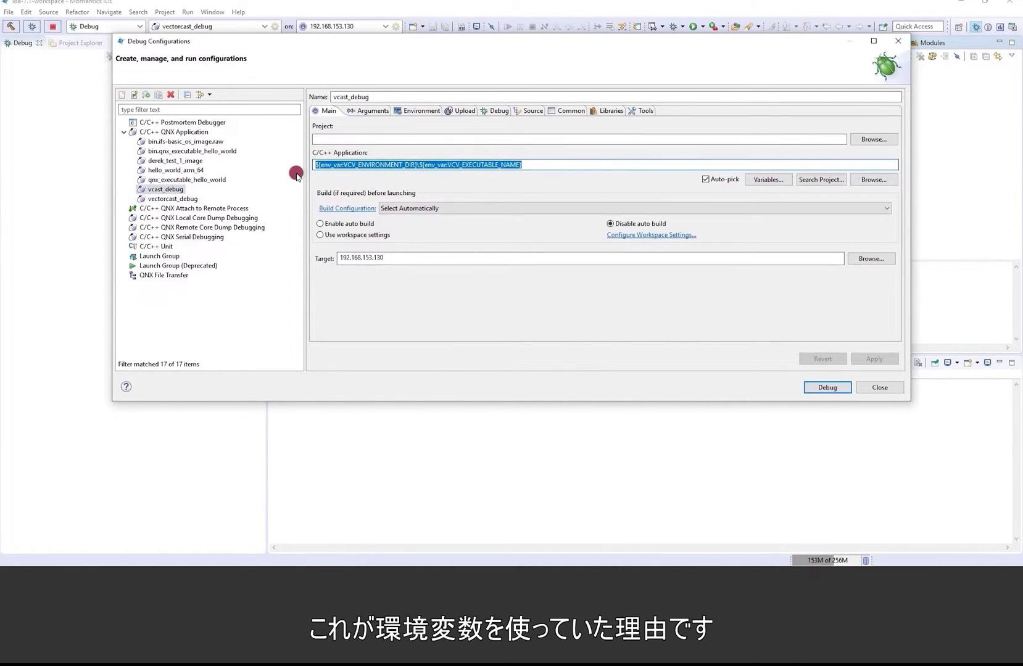
pyautogui.click(162, 198)
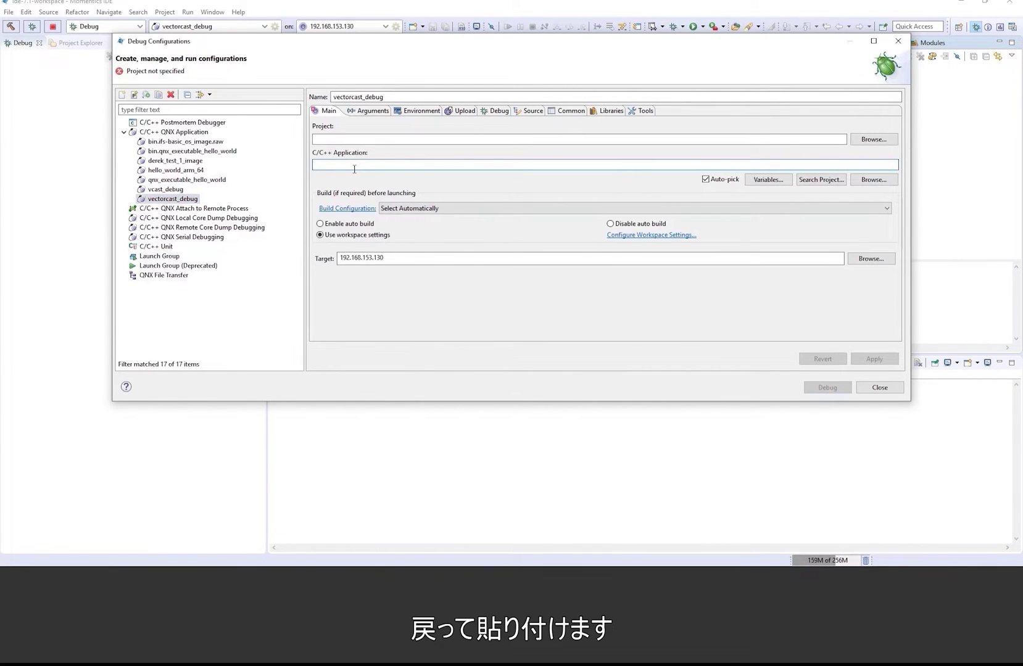
pyautogui.hotkey('ctrl', 'v')
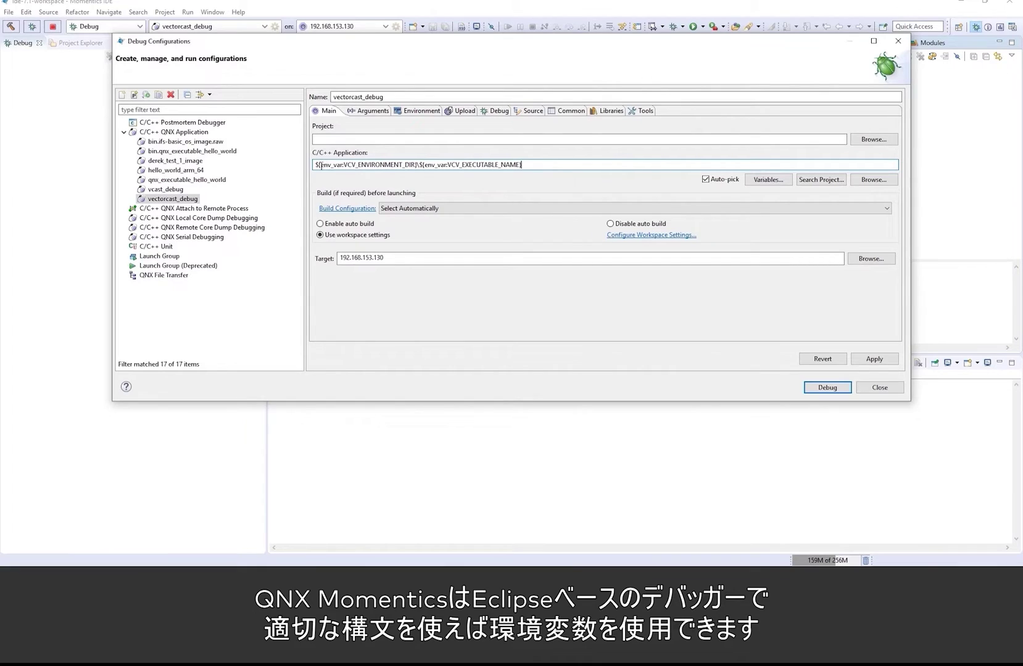
# - Examine the env_var environment variable syntax in the C/C++ Application path of vectorcast_debug
pyautogui.moveTo(321, 164); pyautogui.dragTo(417, 168)
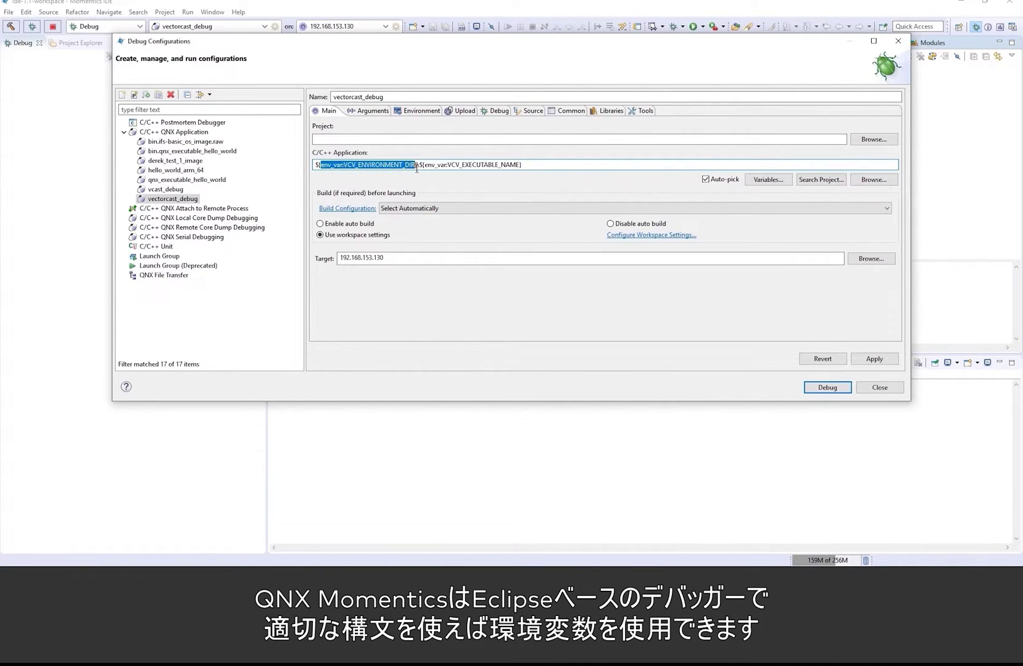
pyautogui.doubleClick(334, 165)
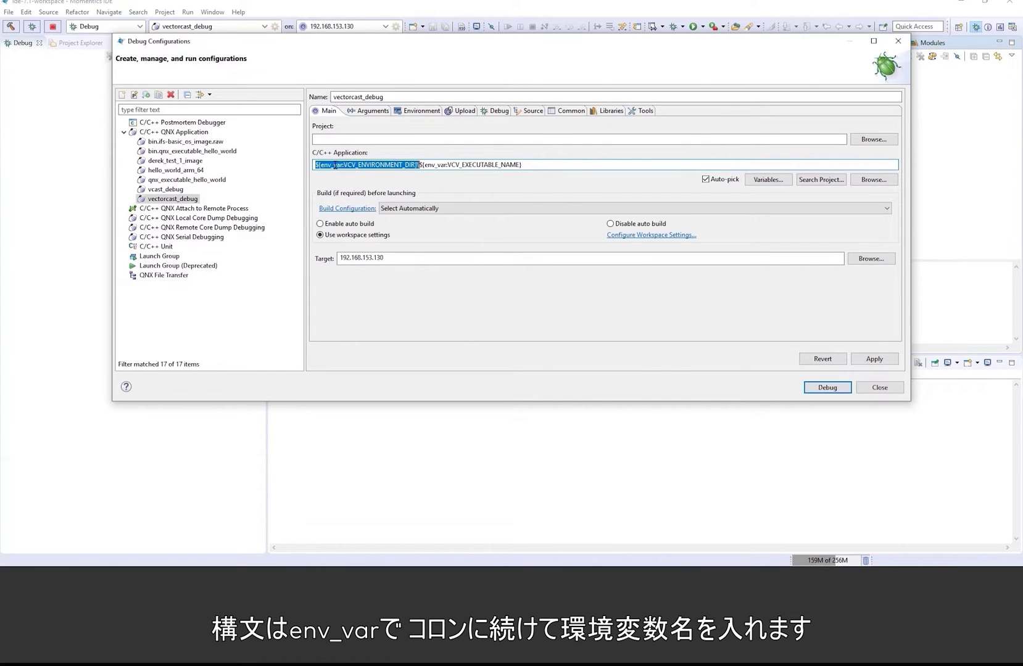
pyautogui.click(337, 167)
pyautogui.doubleClick(343, 167)
pyautogui.click(344, 167)
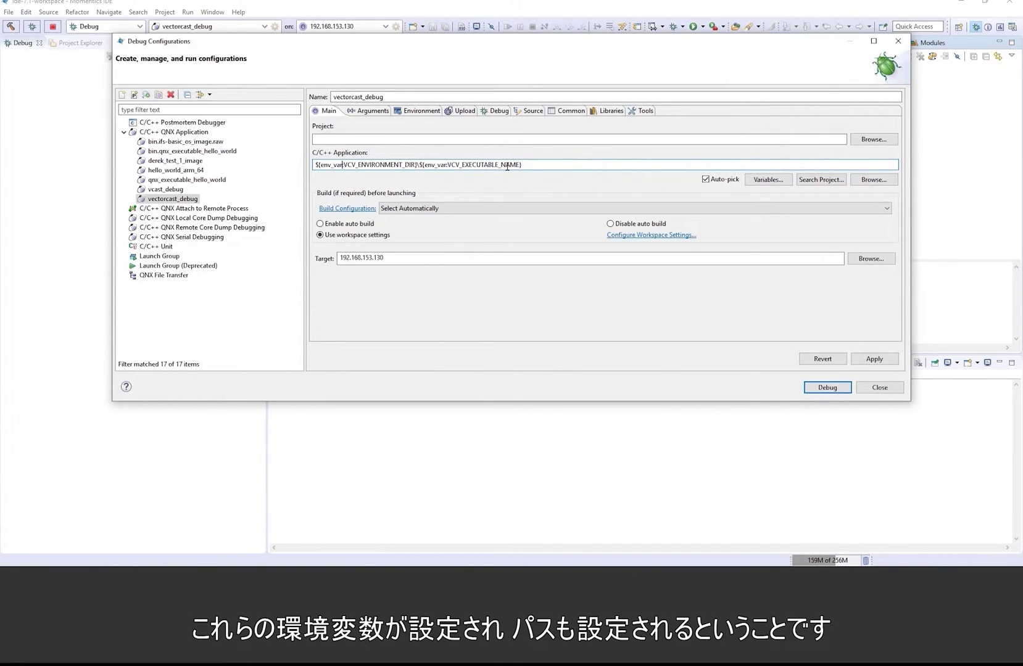
# - Disable auto build for vectorcast_debug and check its target IP address
pyautogui.click(609, 224)
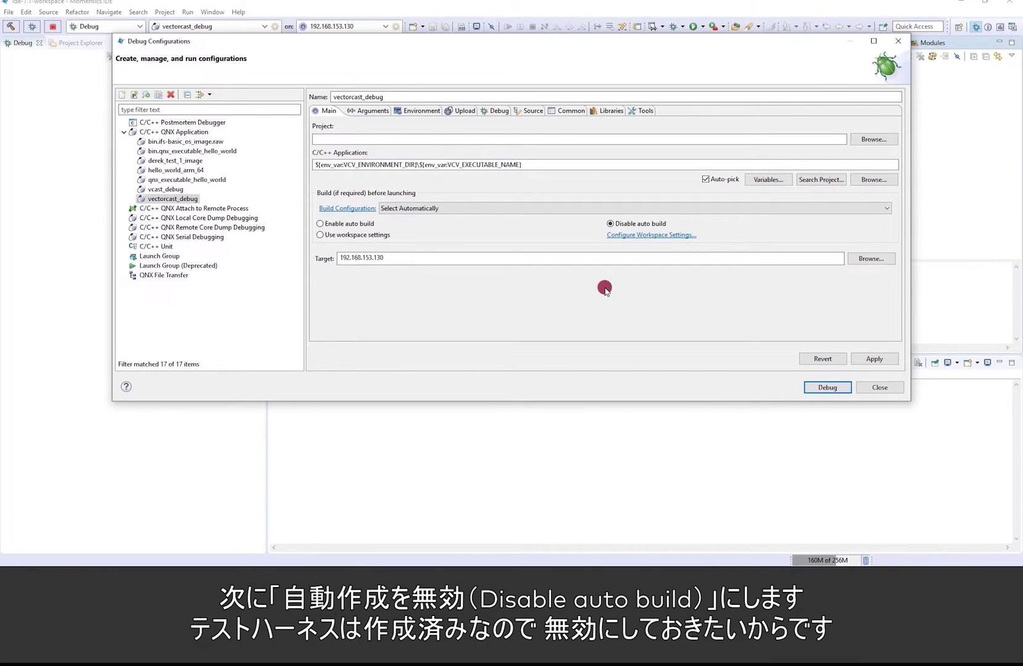
pyautogui.doubleClick(391, 258)
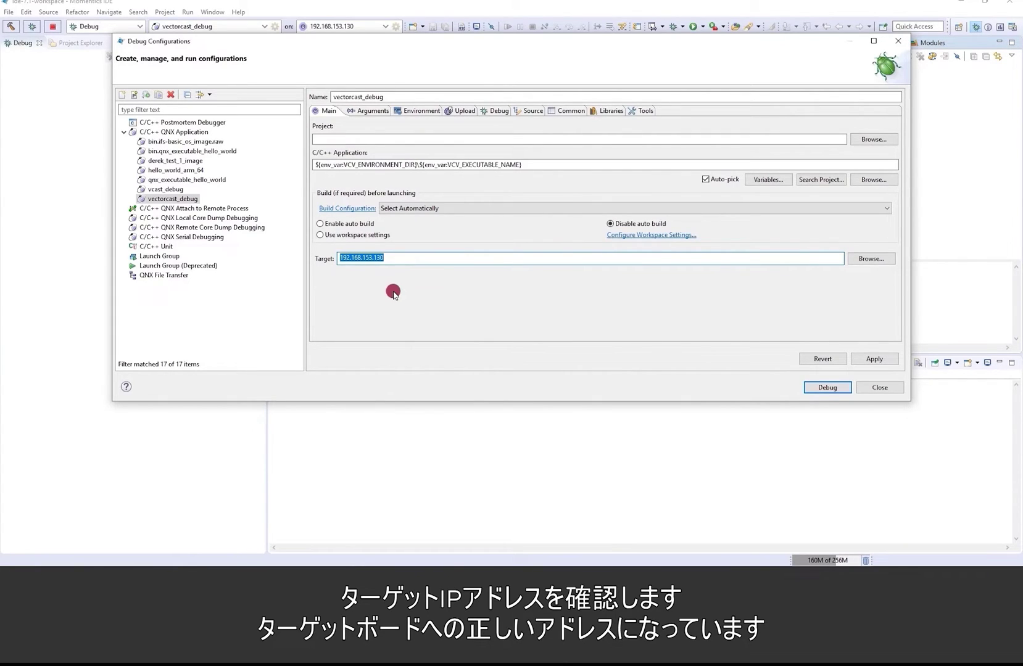
# - Set the GDB debugger of vectorcast_debug to ntox86_64-gdb, copying the name from the Notepad note
pyautogui.click(495, 113)
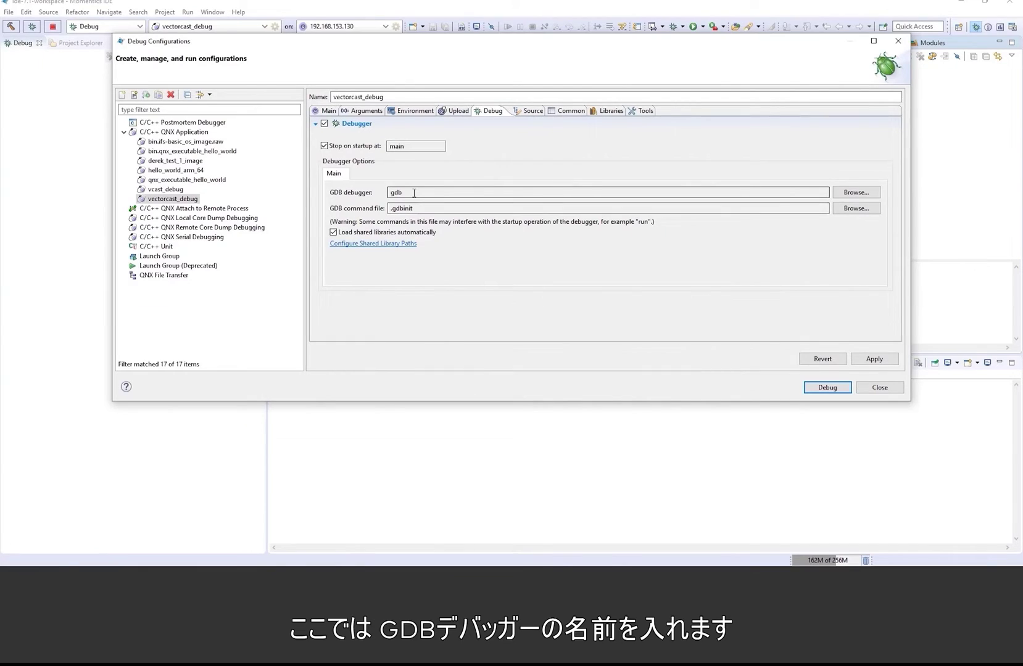
pyautogui.doubleClick(395, 194)
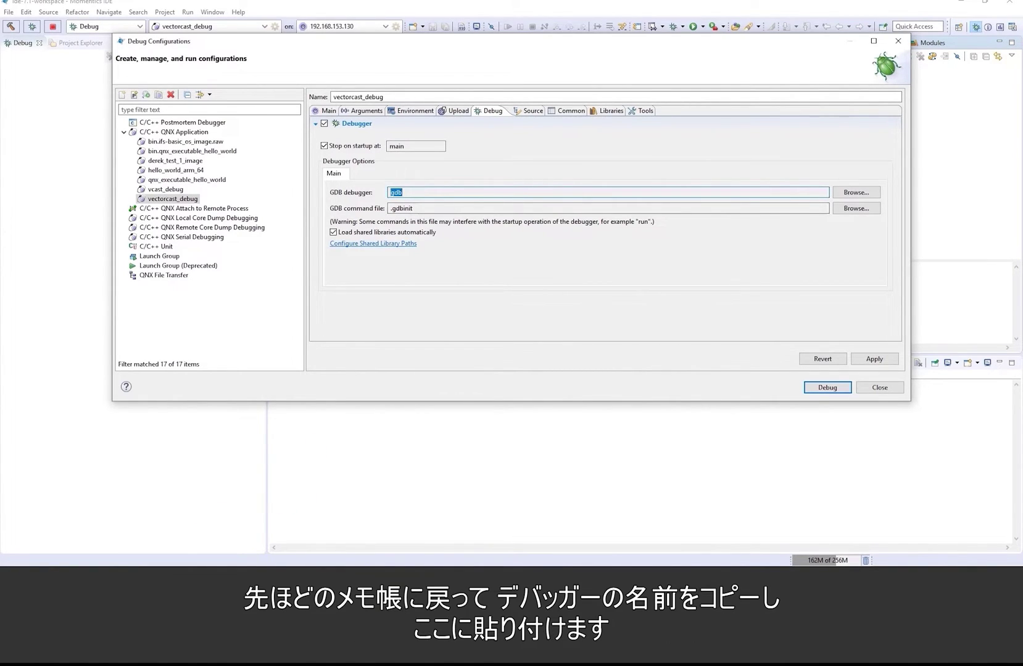
pyautogui.hotkey('alt', 'Tab')
pyautogui.doubleClick(132, 193)
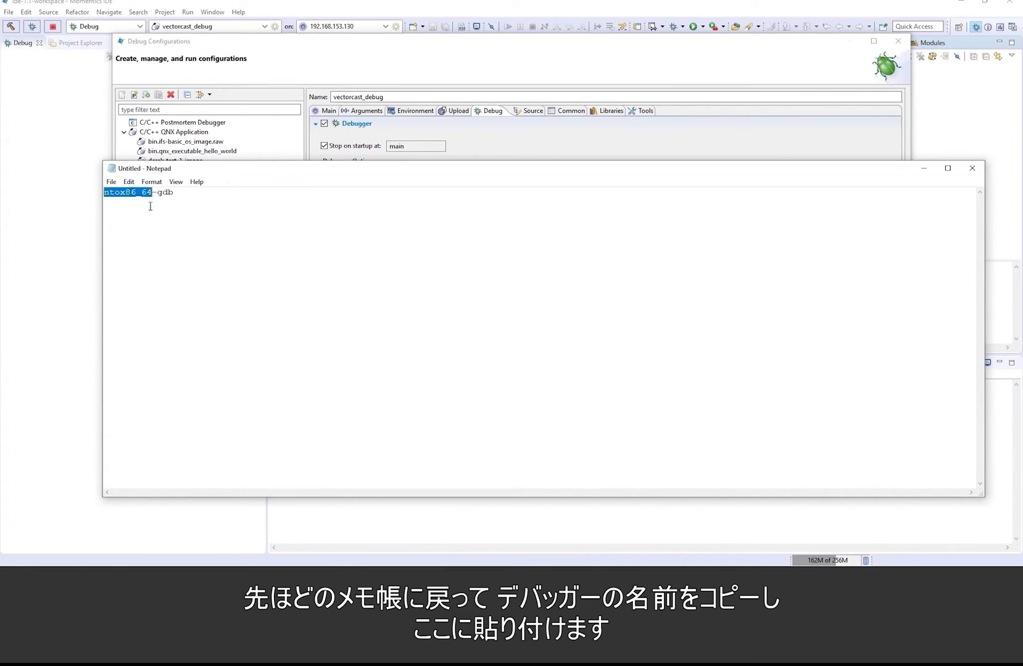
pyautogui.moveTo(179, 193); pyautogui.dragTo(108, 211)
pyautogui.hotkey('ctrl', 'c')
pyautogui.click(282, 50)
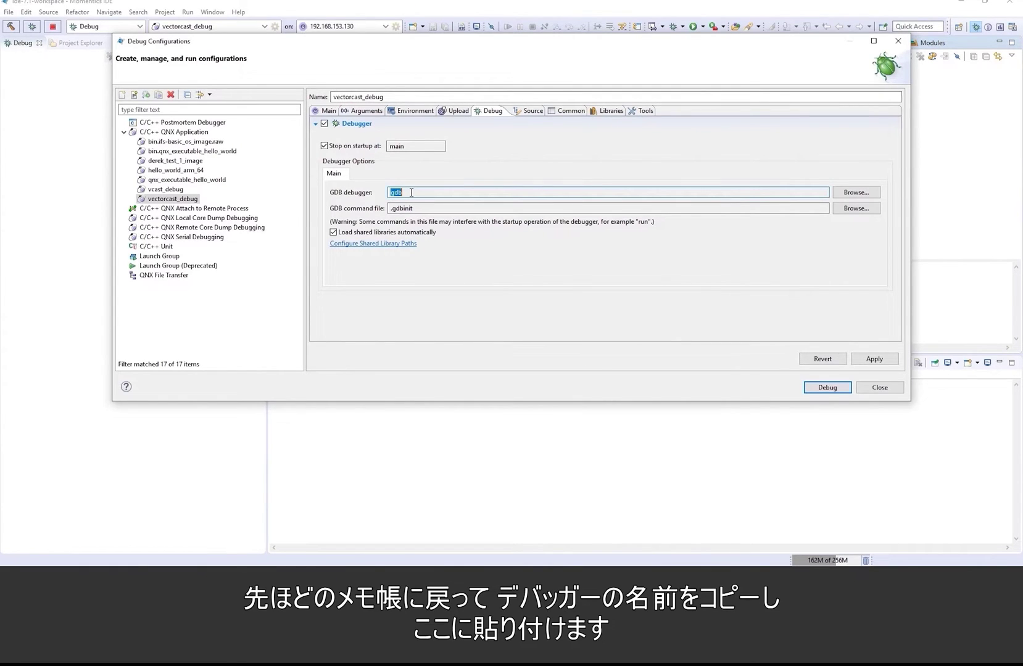
pyautogui.hotkey('ctrl', 'v')
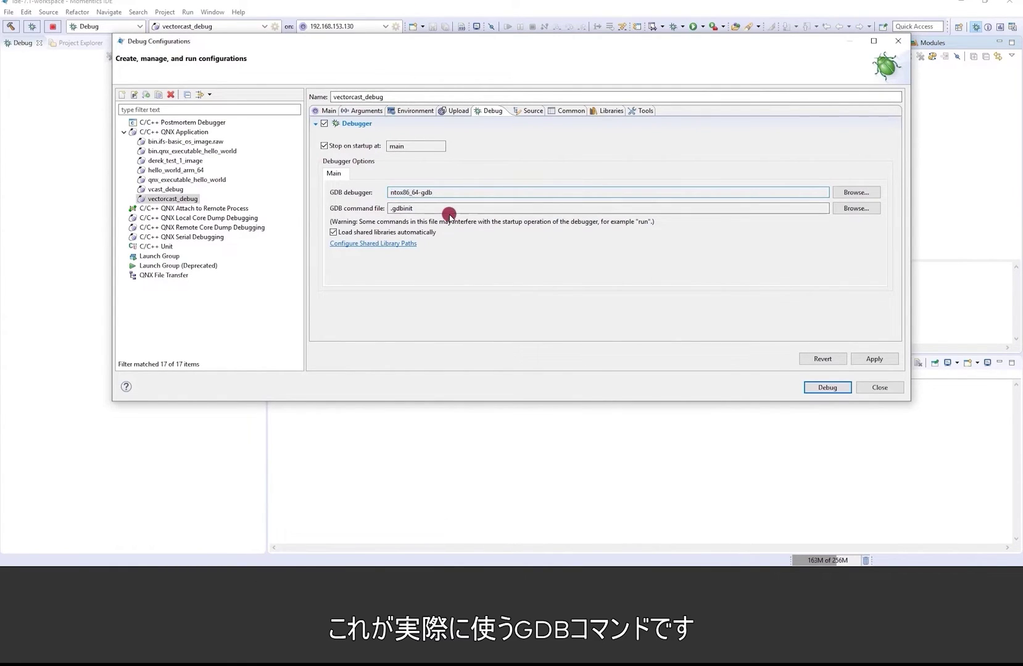
# - Set the GDB command file to debug.ini and check the file name against the script output in the command prompt
pyautogui.moveTo(450, 215)
pyautogui.mouseDown()
pyautogui.moveTo(345, 208)
pyautogui.moveTo(363, 214)
pyautogui.mouseUp()
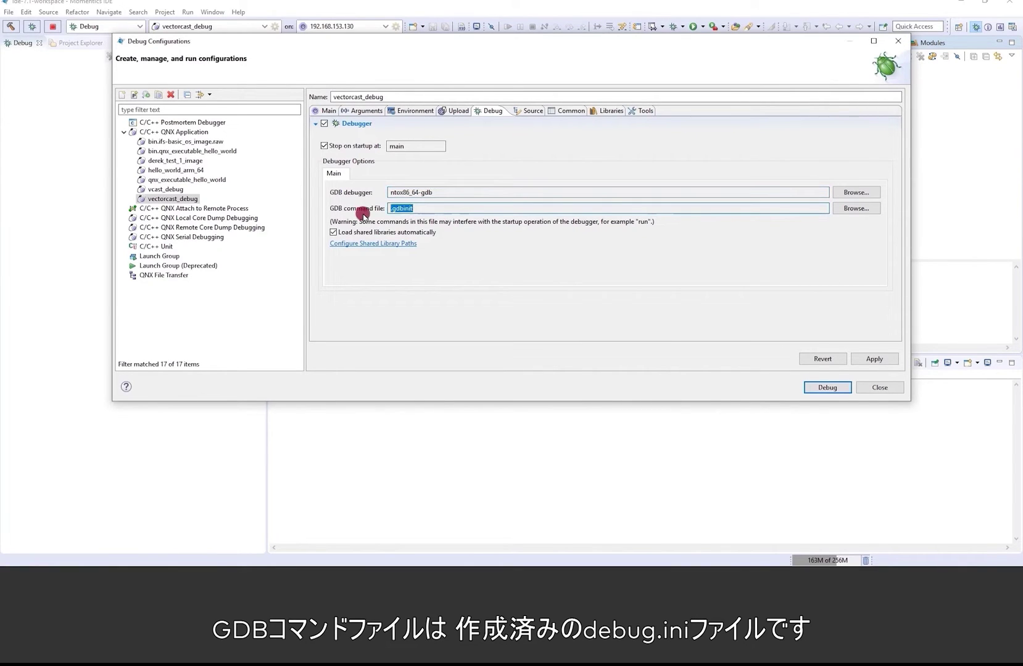
pyautogui.write('debug.ini')
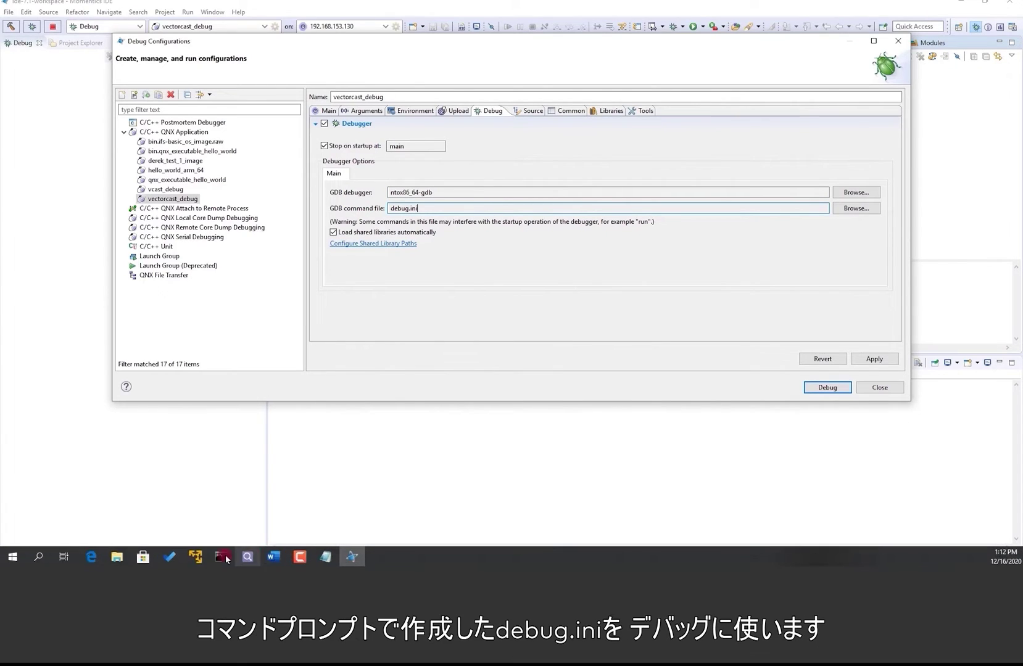
pyautogui.click(220, 557)
pyautogui.click(253, 503)
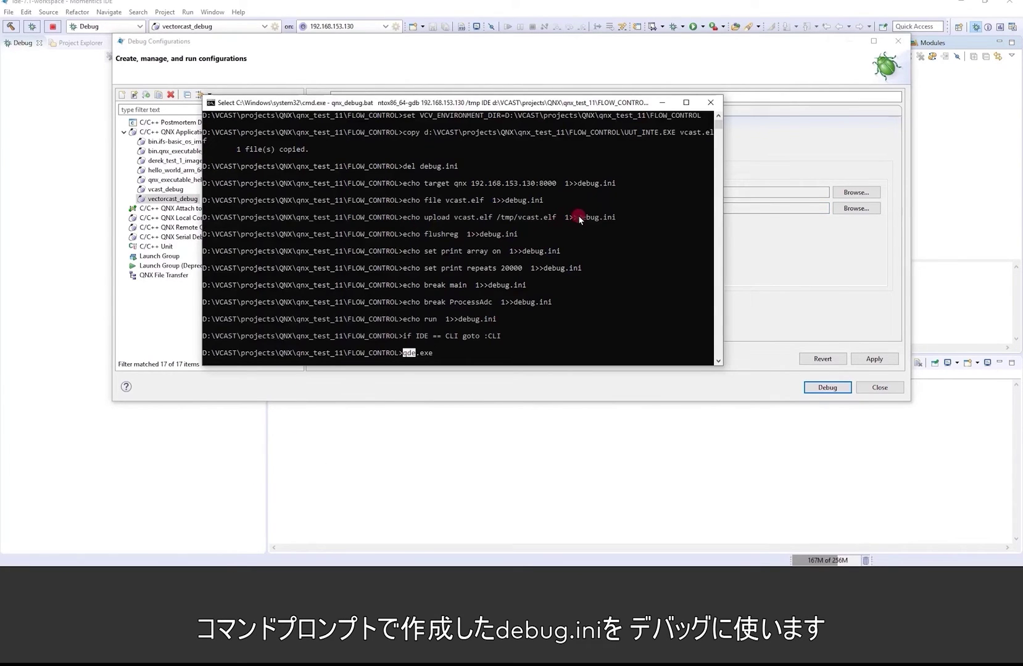
pyautogui.moveTo(578, 216); pyautogui.dragTo(611, 217)
pyautogui.click(765, 244)
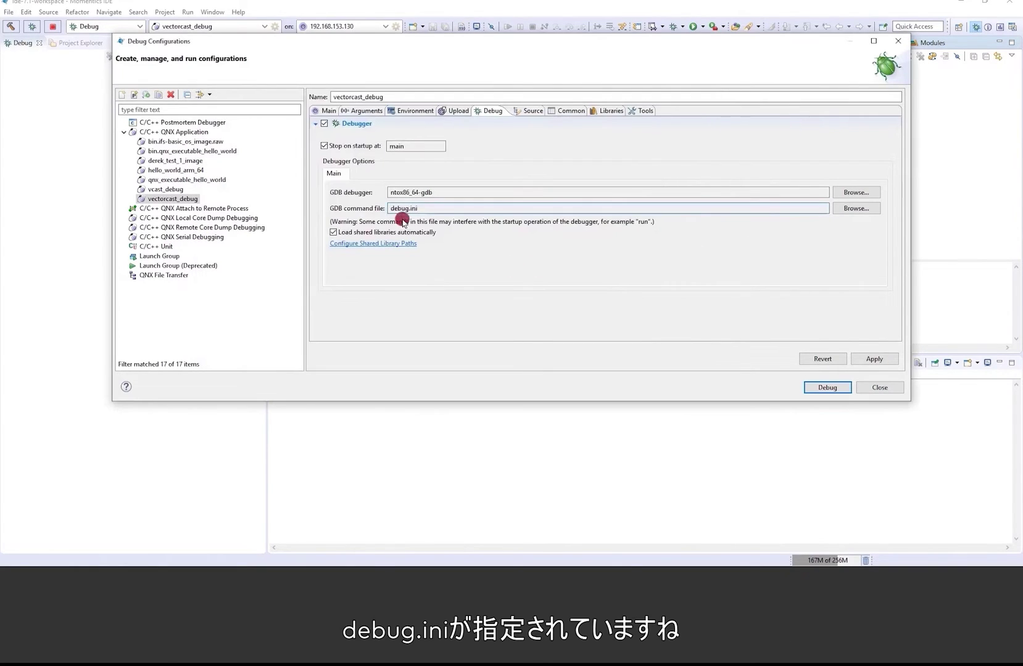
# - Apply the vectorcast_debug settings, launch the debug session and inspect the suspended main() frame in the VectorCAST harness
pyautogui.click(880, 360)
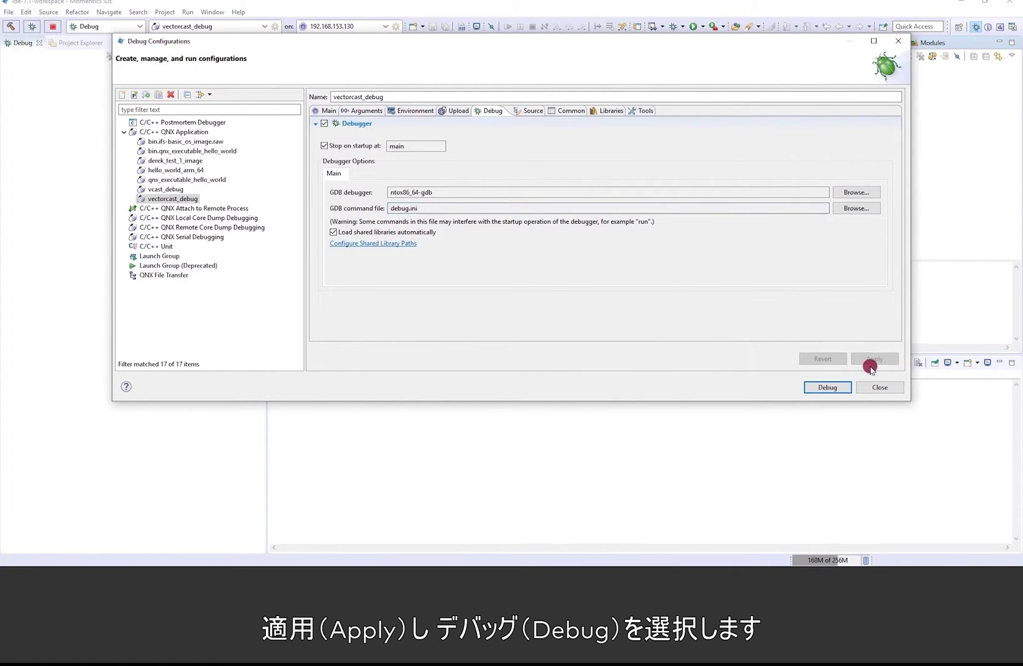
pyautogui.click(828, 388)
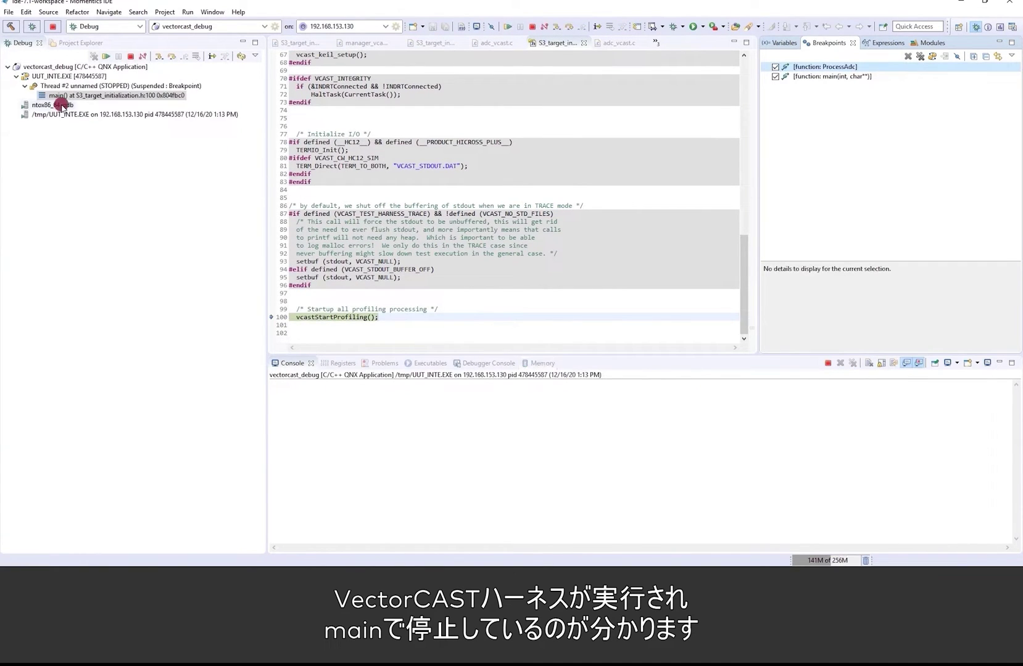
pyautogui.click(71, 96)
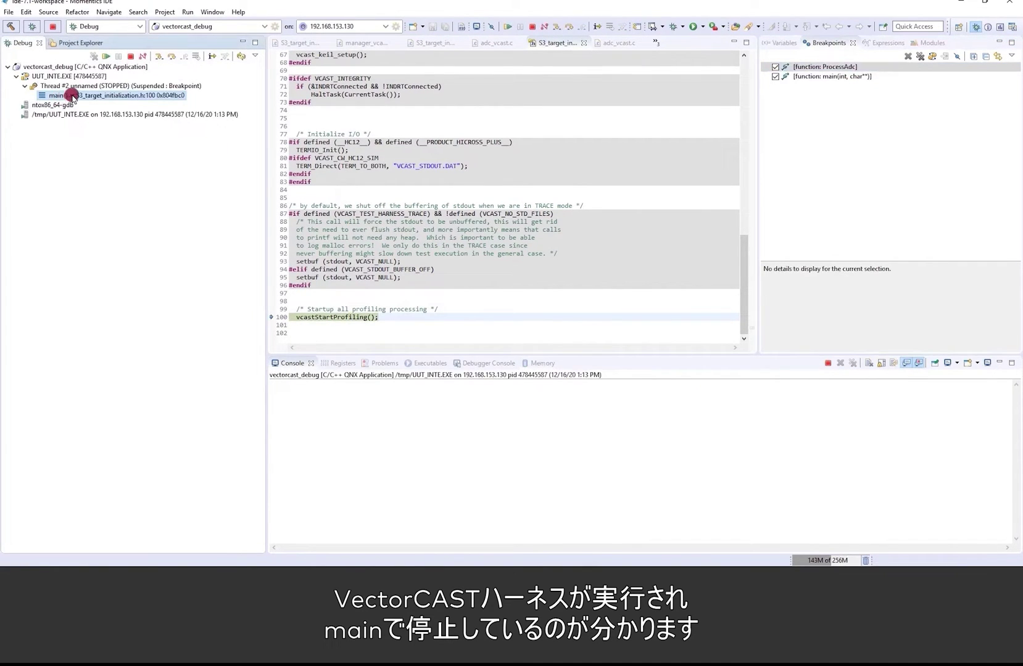
pyautogui.click(281, 318)
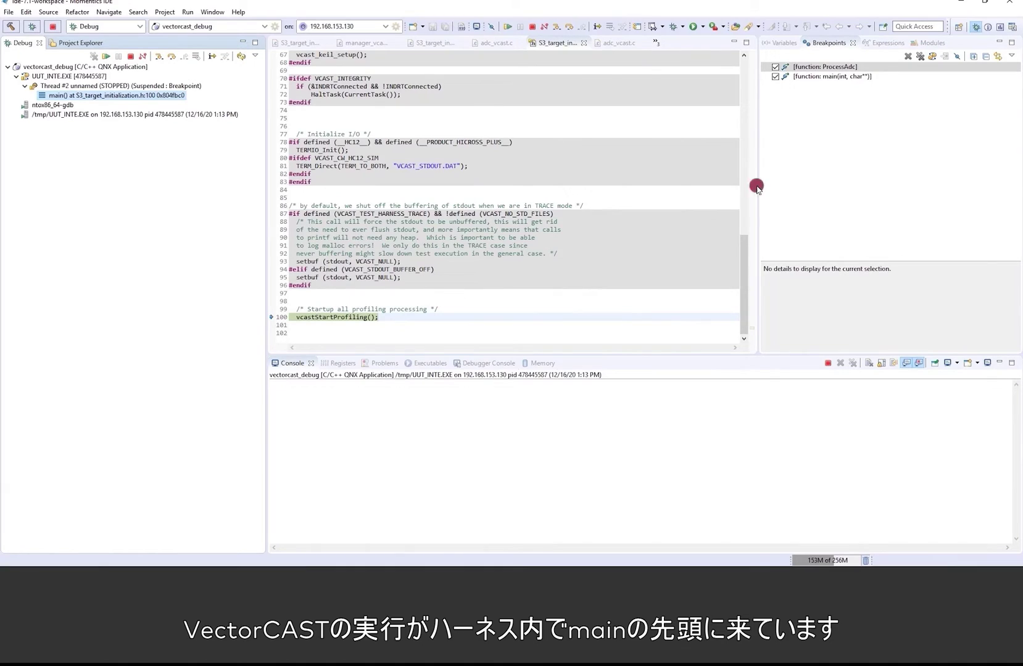
pyautogui.click(818, 116)
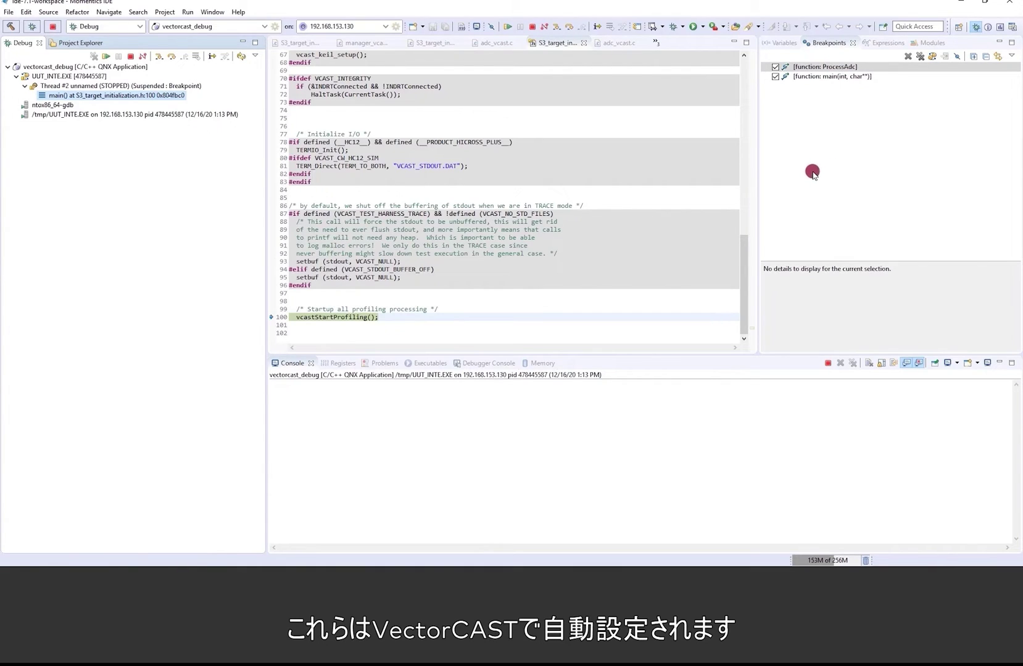
# - Resume execution to the ProcessAdc function breakpoint and check the stopping point in adc_vcast.c
pyautogui.click(830, 67)
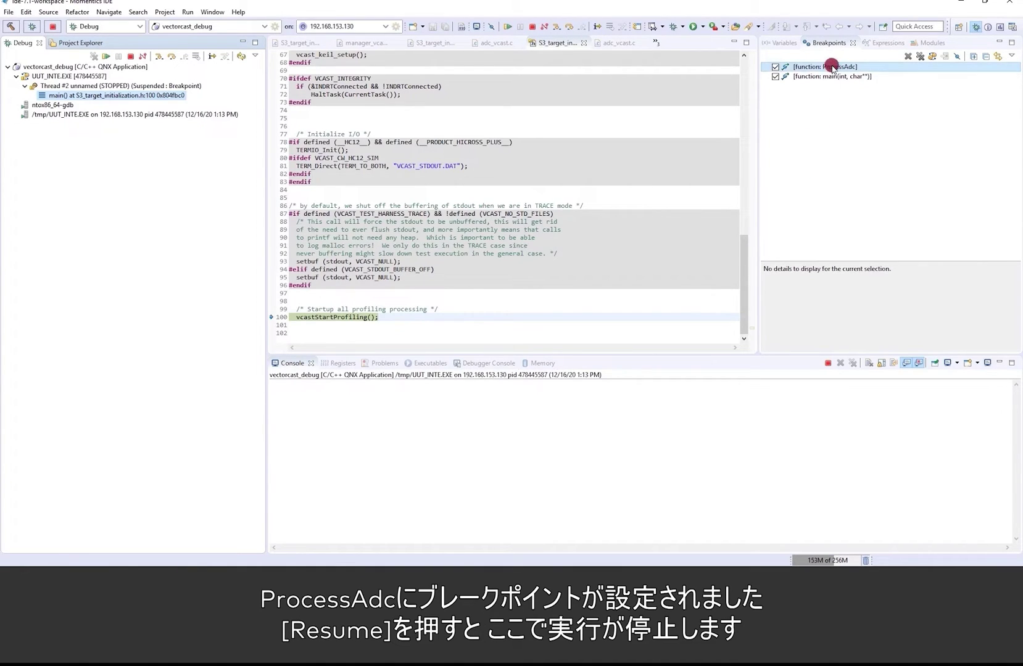
pyautogui.click(106, 56)
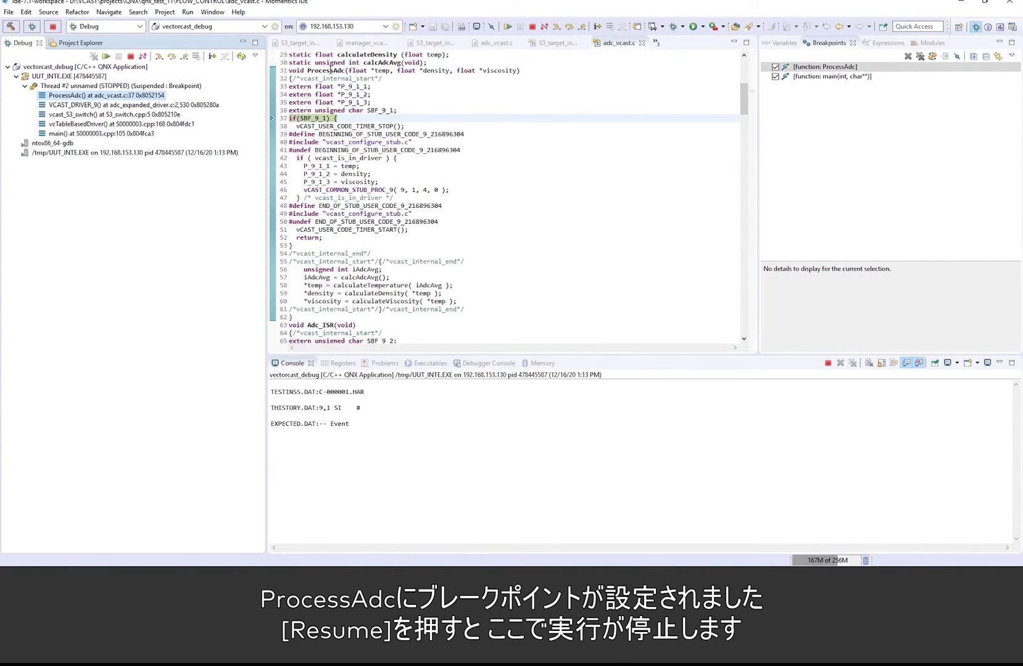
pyautogui.doubleClick(332, 70)
pyautogui.moveTo(331, 70)
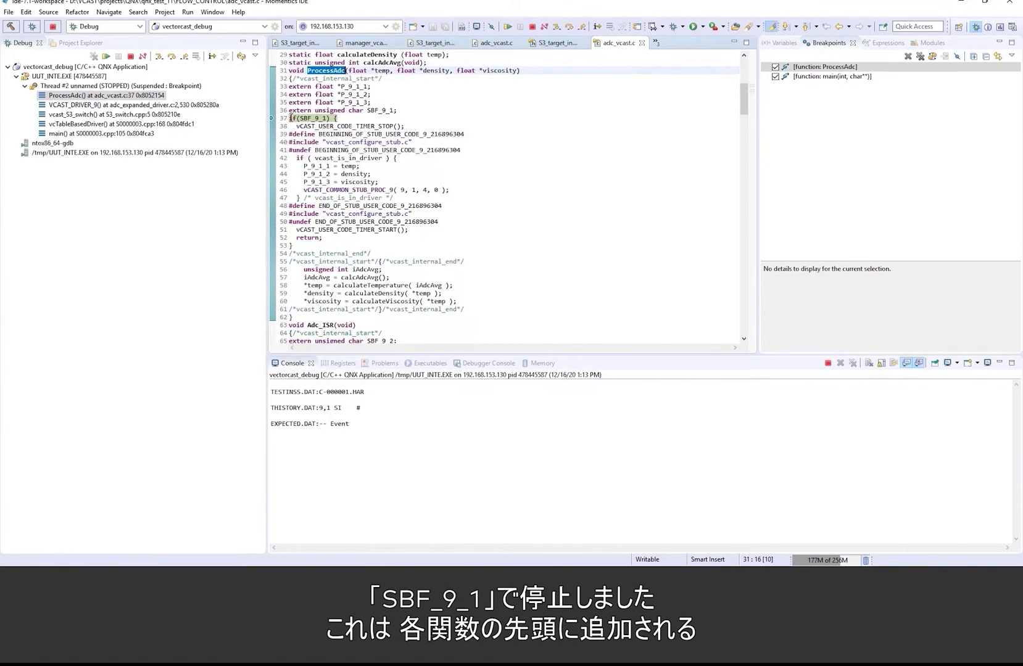
pyautogui.moveTo(299, 118)
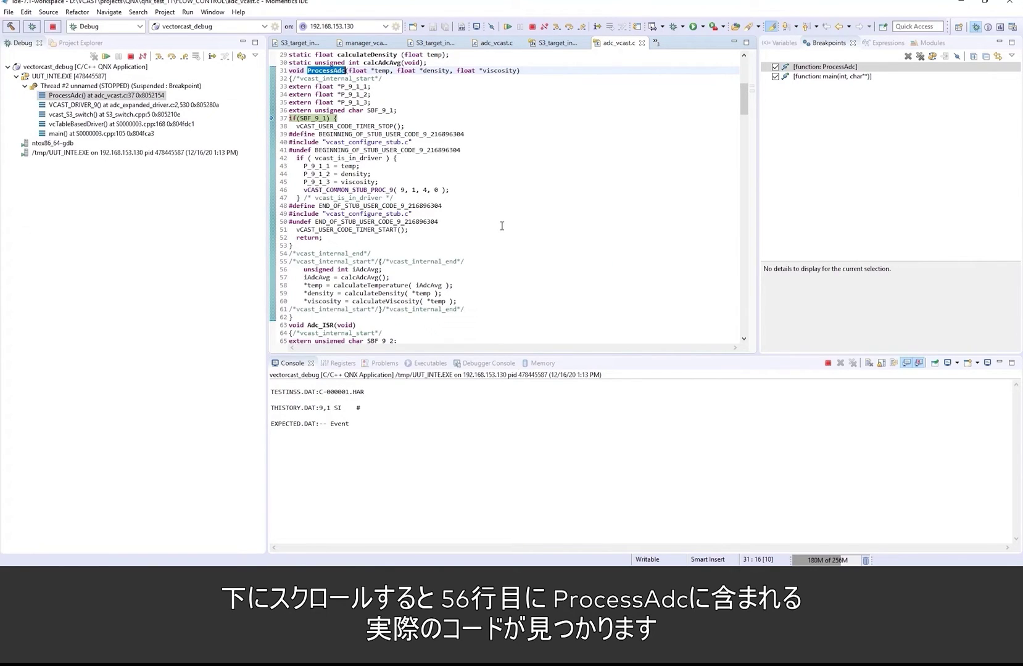
# - Find ProcessAdc's original code between the vcast_internal_start and vcast_internal_end markers and set a breakpoint on line 56 of adc_vcast.c
pyautogui.scroll(-1, 503, 224)
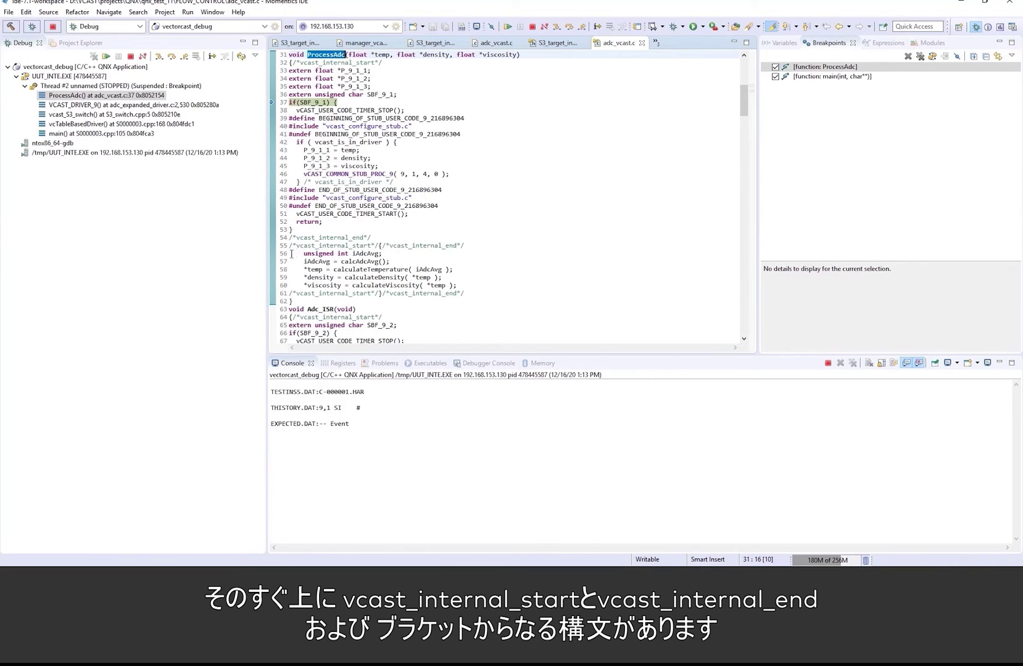
pyautogui.moveTo(289, 254); pyautogui.dragTo(382, 254)
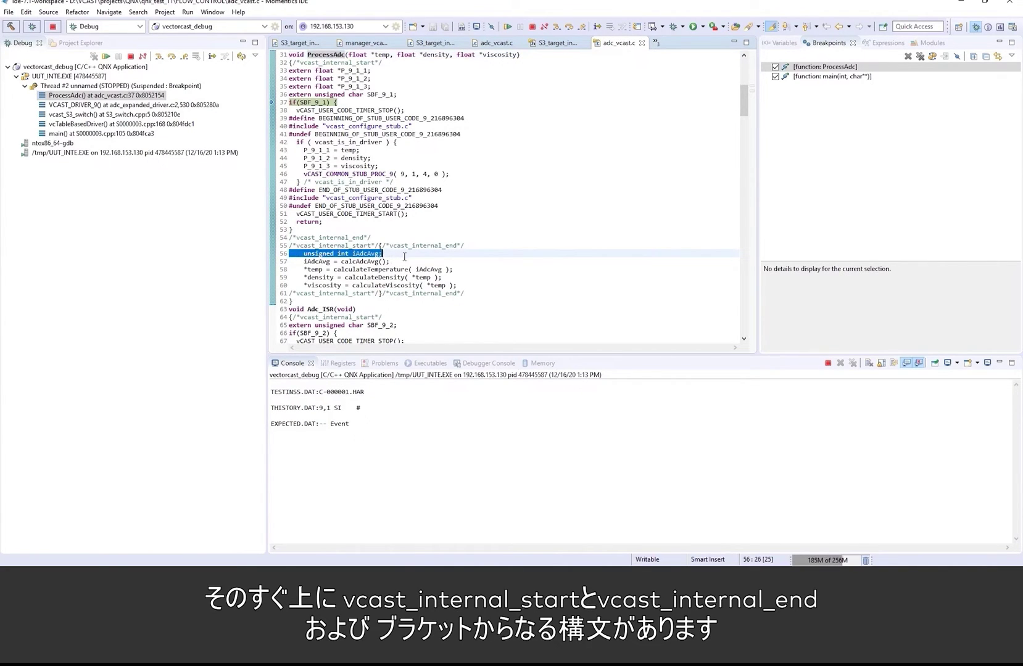
pyautogui.click(379, 246)
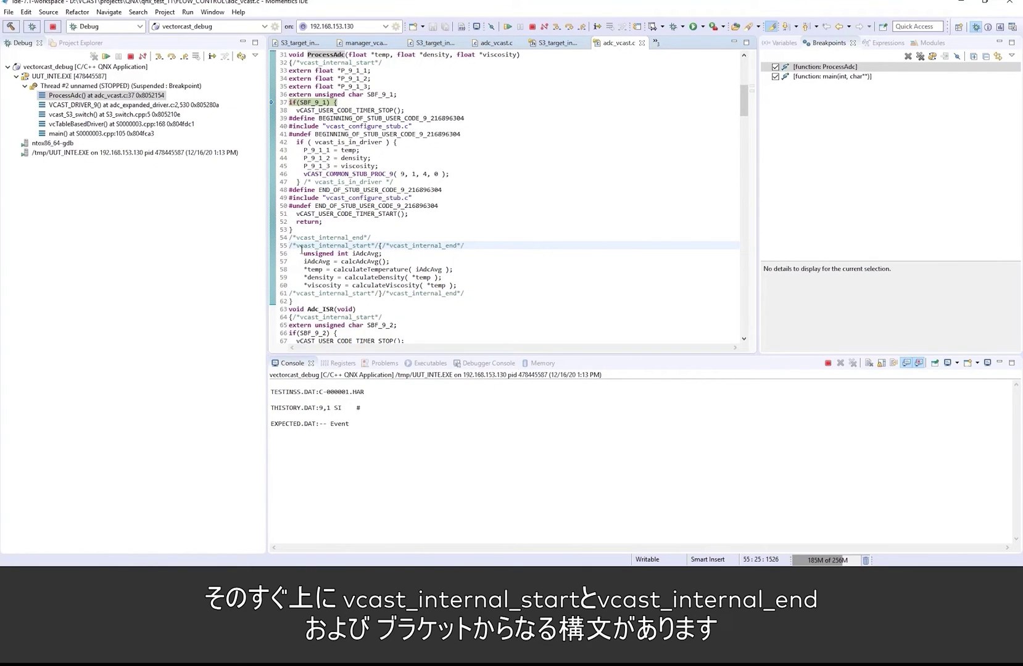
pyautogui.moveTo(289, 246); pyautogui.dragTo(473, 245)
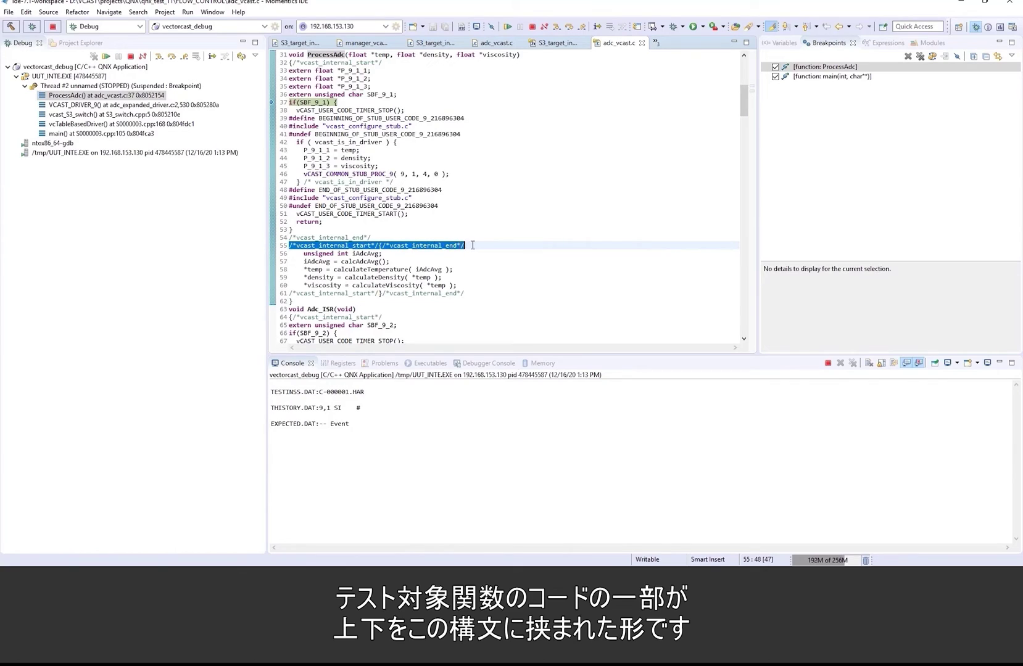
pyautogui.moveTo(471, 294); pyautogui.dragTo(289, 294)
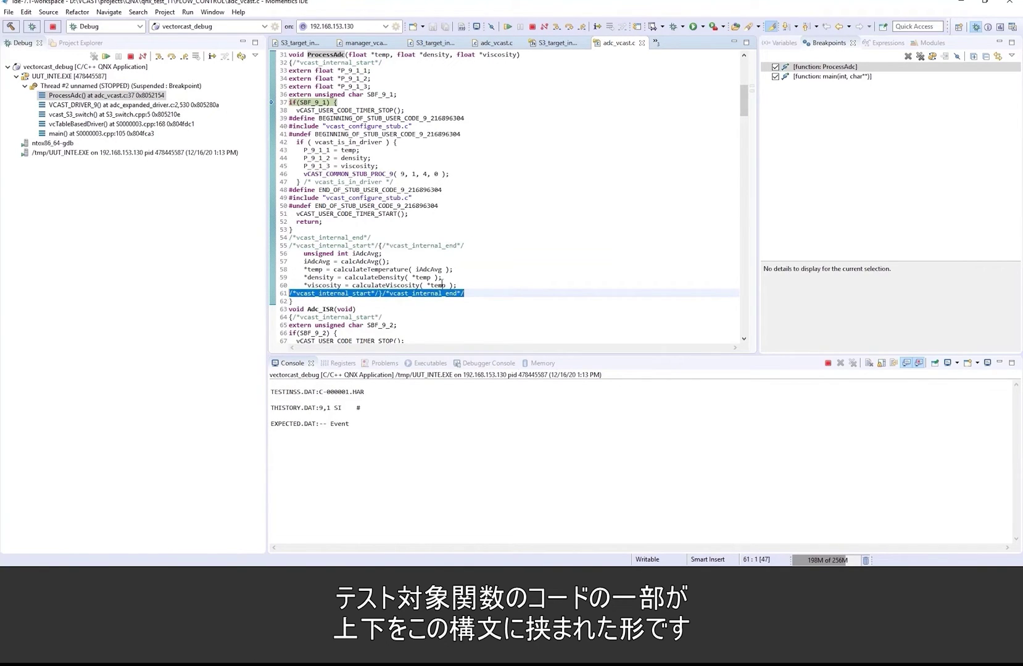
pyautogui.click(280, 254)
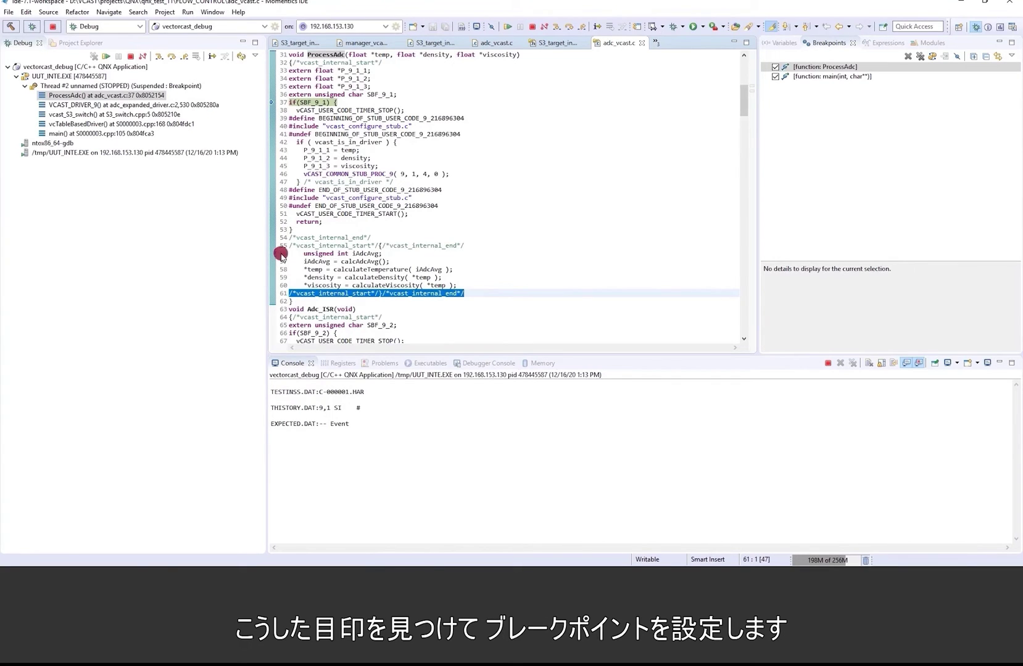
pyautogui.click(312, 260)
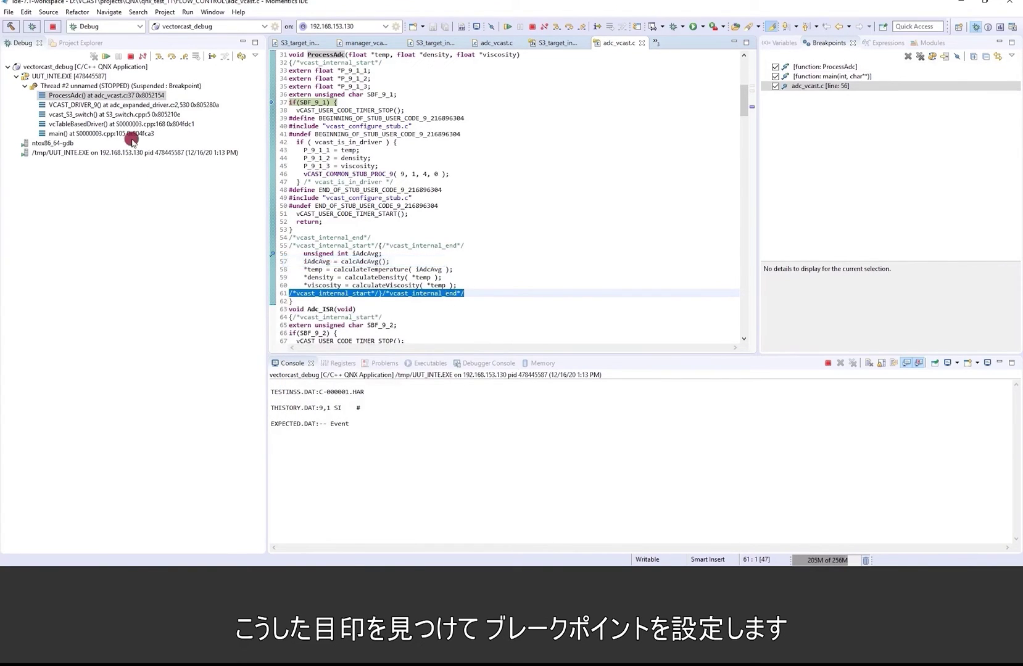
# - Resume execution to the line 56 breakpoint and step into calcAdcAvg
pyautogui.click(104, 57)
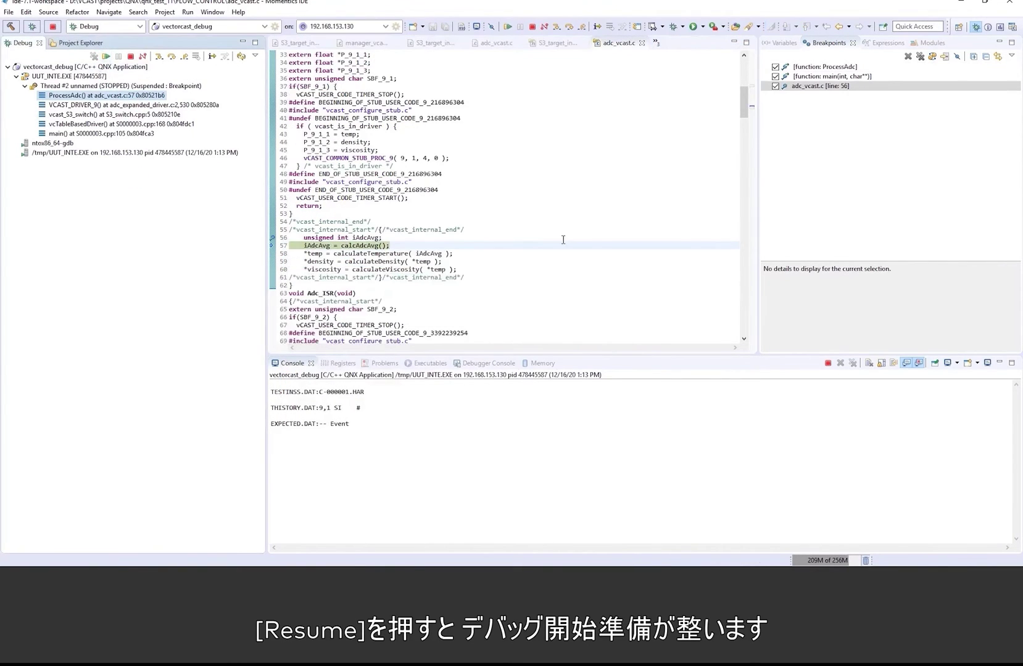
pyautogui.click(555, 27)
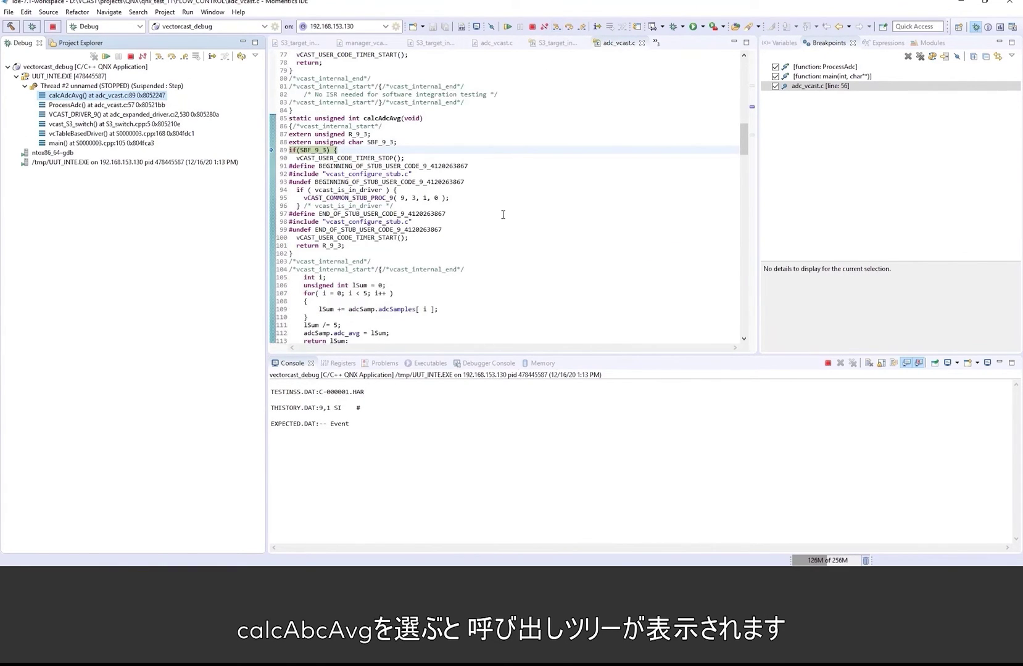
pyautogui.click(63, 96)
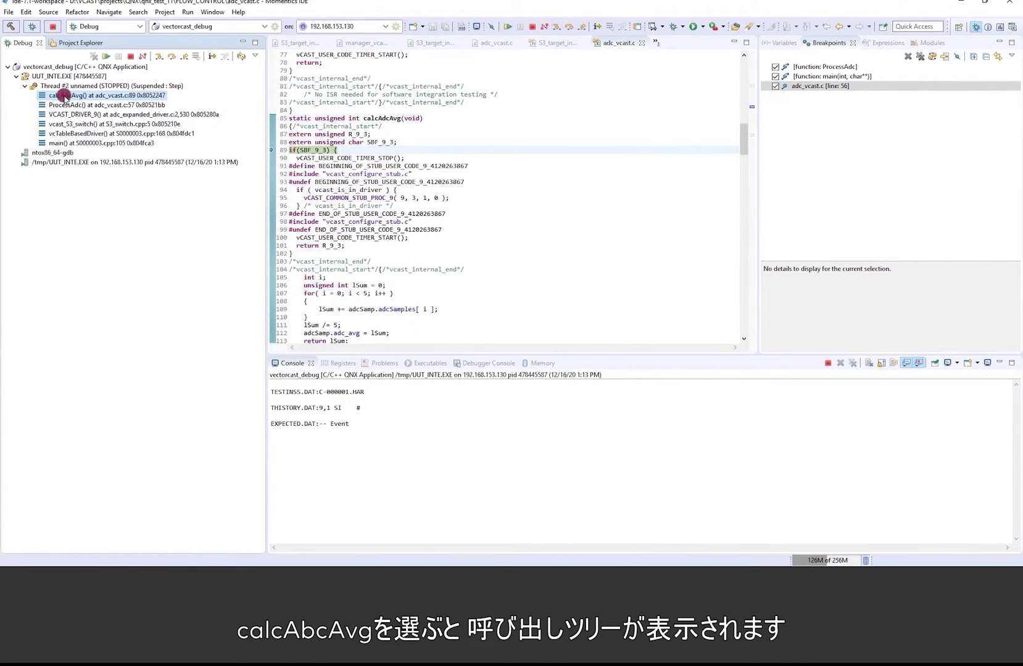
# - Trace the call stack from main() through vcTableBasedDriver, vcast_S3_switch and VCAST_DRIVER_9 to ProcessAdc and its calcAdcAvg call
pyautogui.click(73, 143)
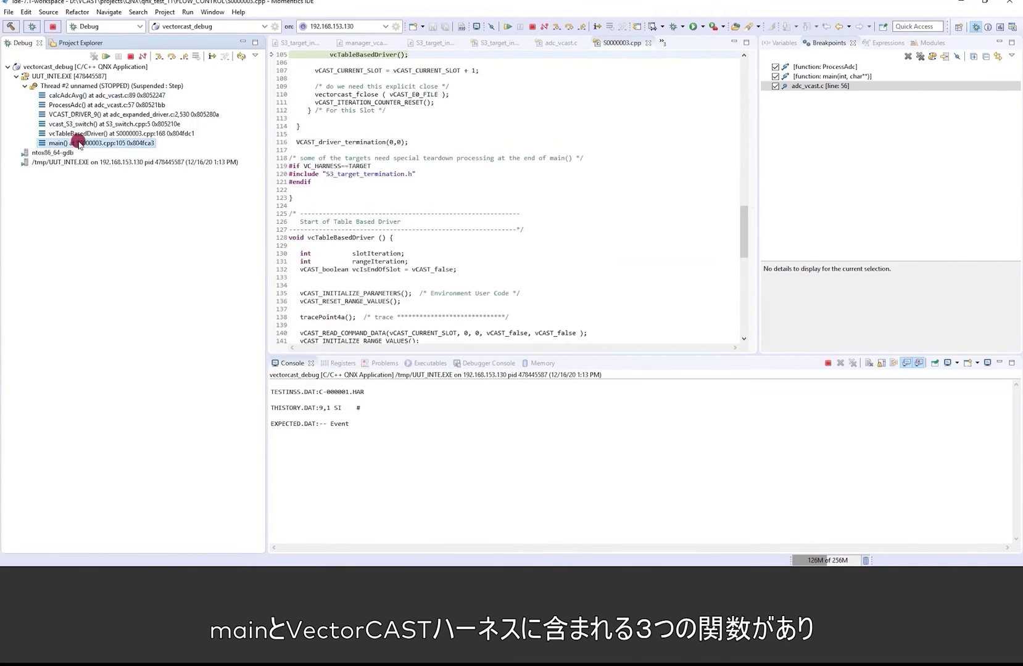
pyautogui.click(73, 133)
pyautogui.click(77, 125)
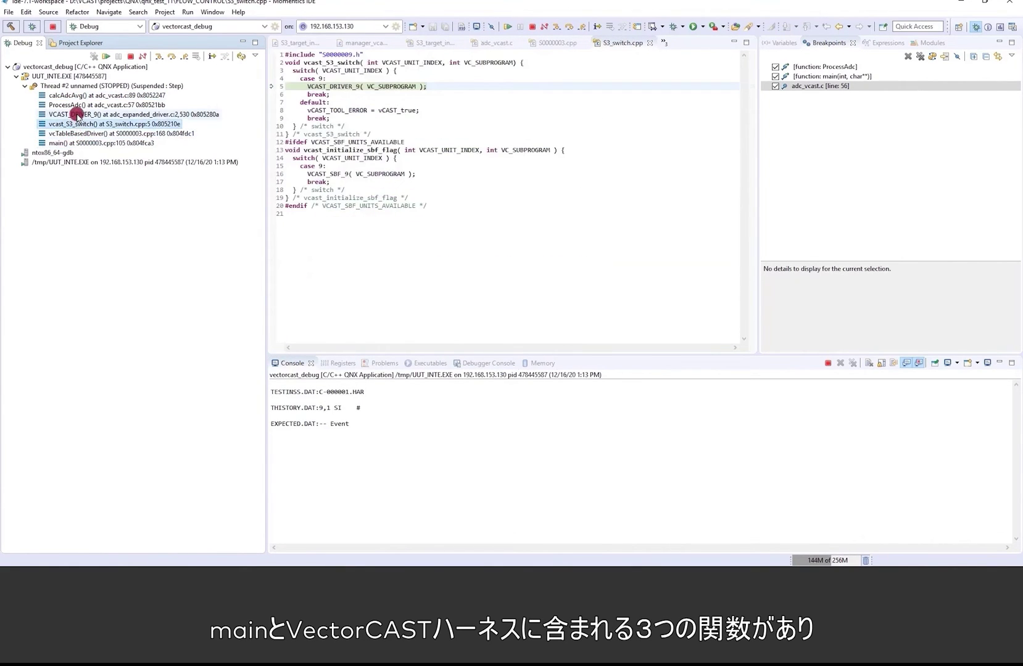
pyautogui.click(73, 114)
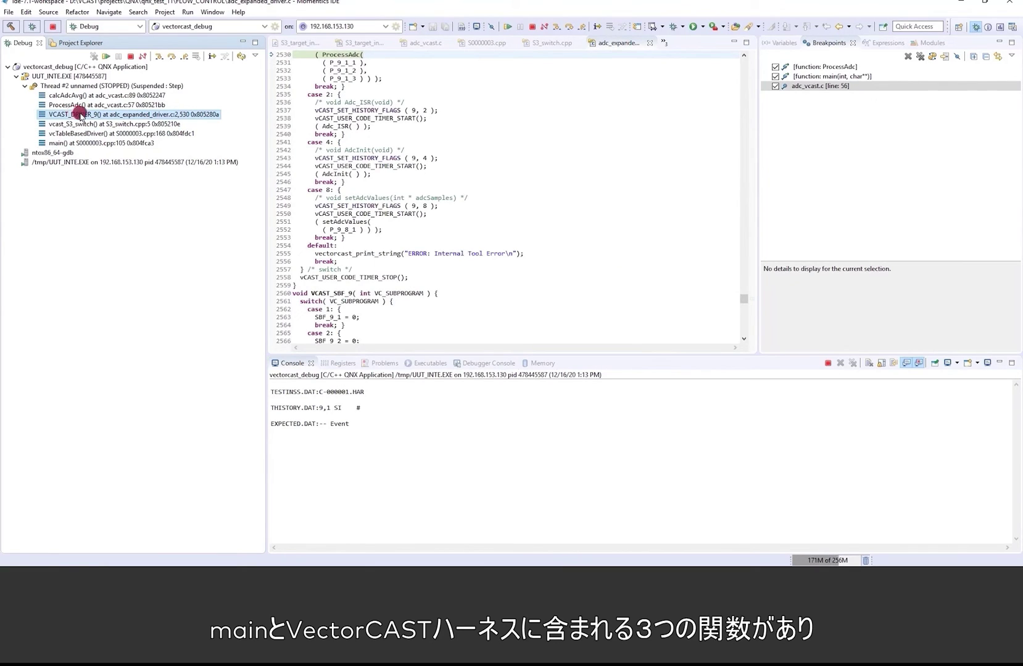
pyautogui.scroll(3, 472, 163)
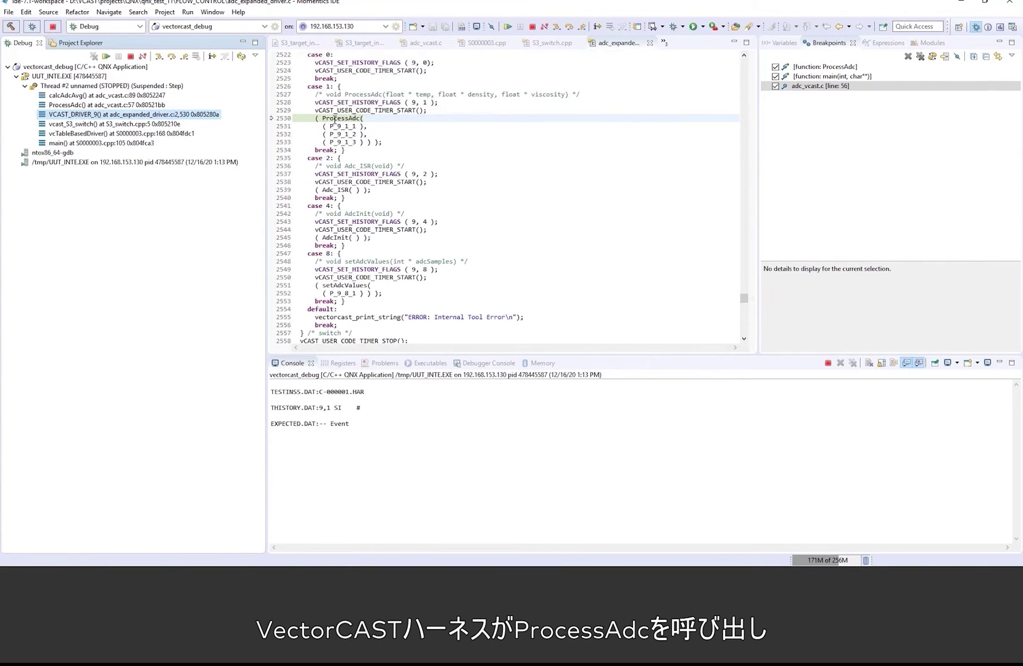
pyautogui.doubleClick(346, 119)
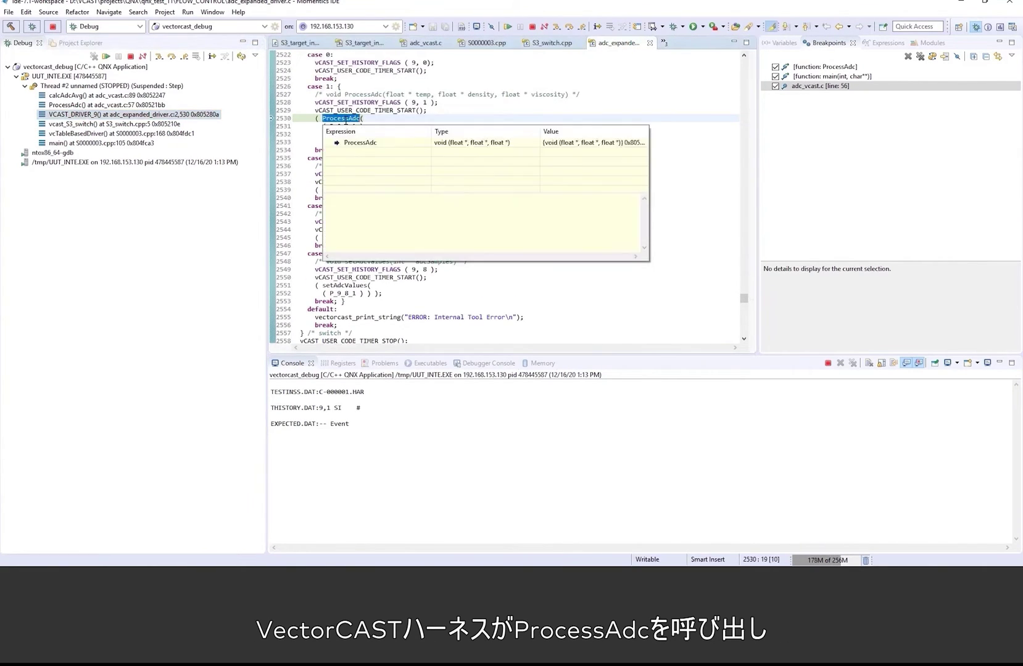
pyautogui.click(88, 106)
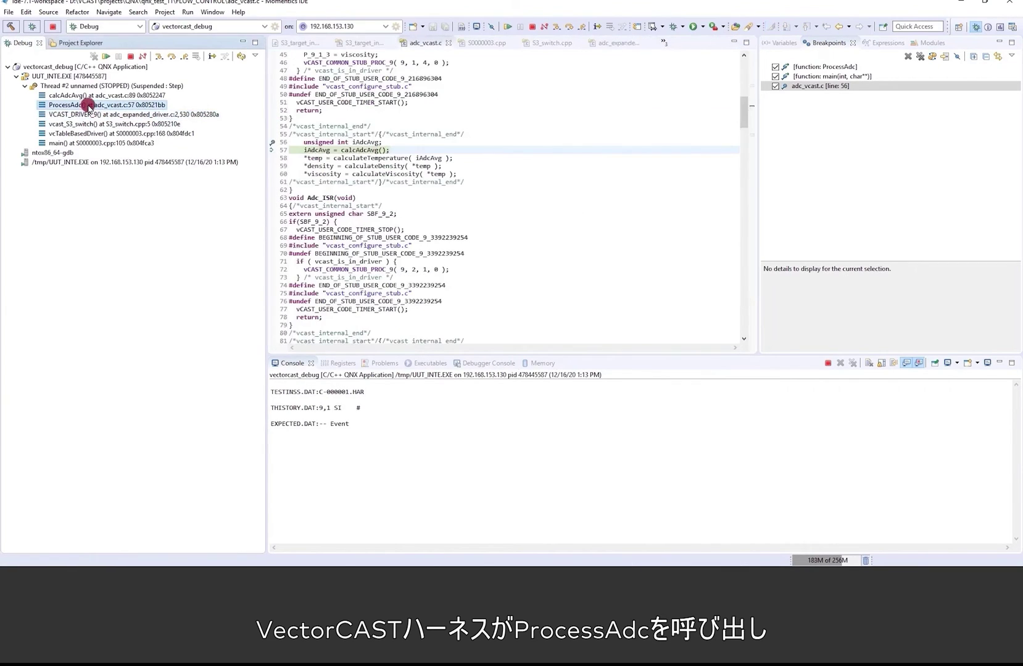
pyautogui.doubleClick(359, 150)
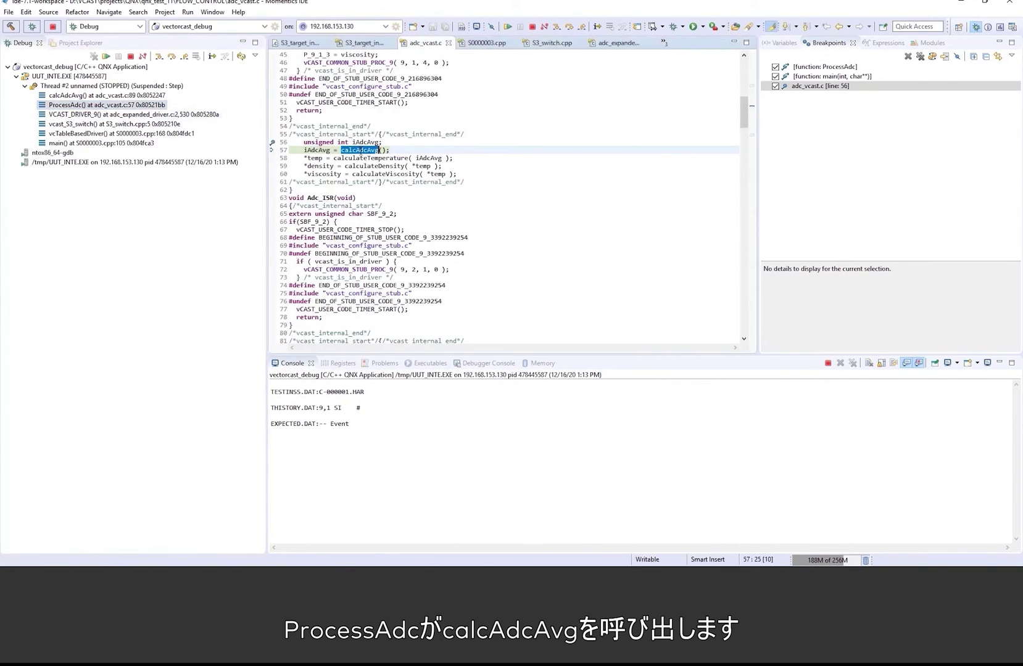
# - Show the calcAdcAvg stack frame's source and examine the VectorCAST harness data in the console output
pyautogui.click(69, 97)
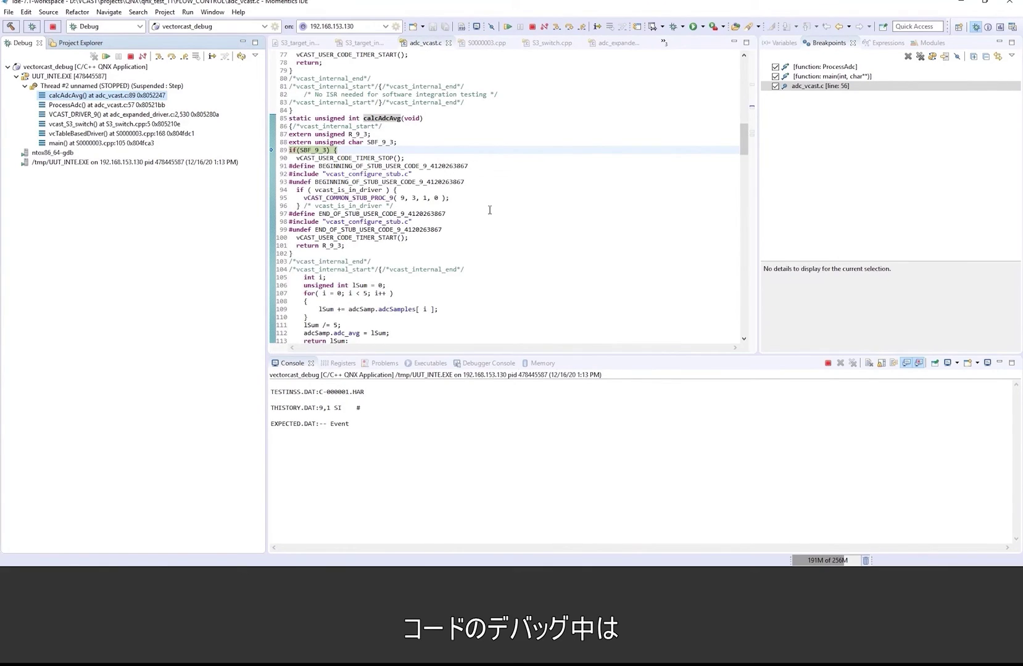
pyautogui.moveTo(349, 427); pyautogui.dragTo(267, 390)
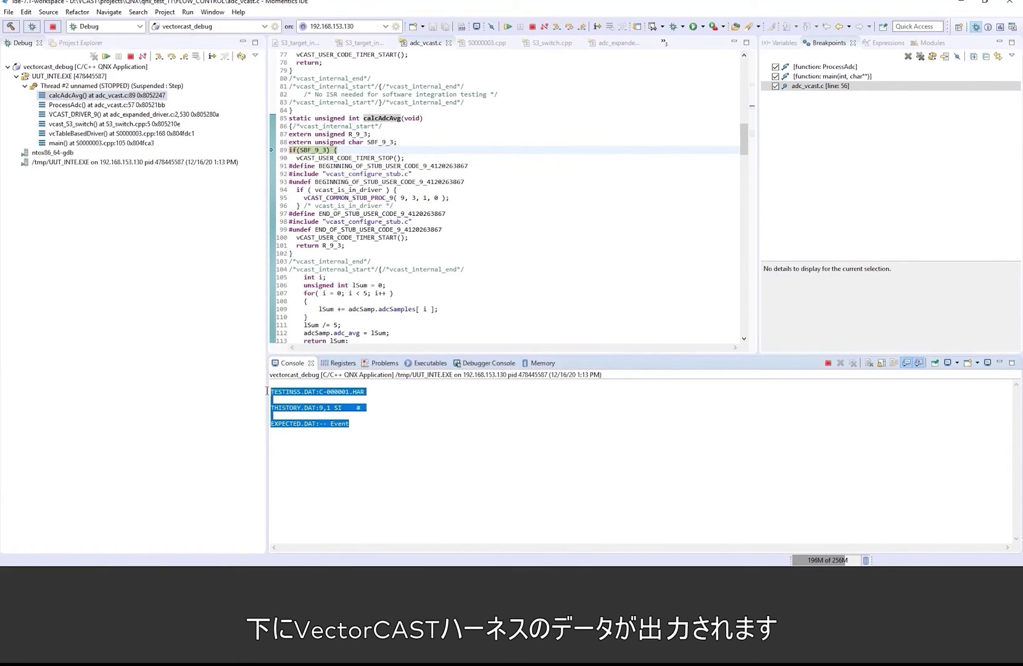
pyautogui.click(445, 434)
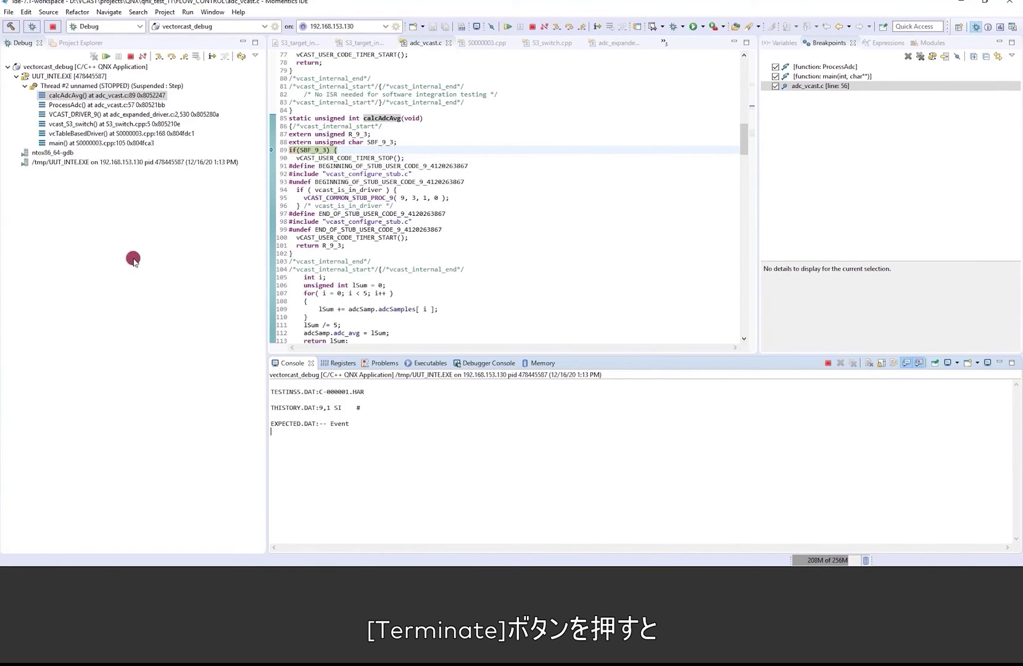
# - Terminate the vectorcast_debug session and remove all breakpoints
pyautogui.click(131, 56)
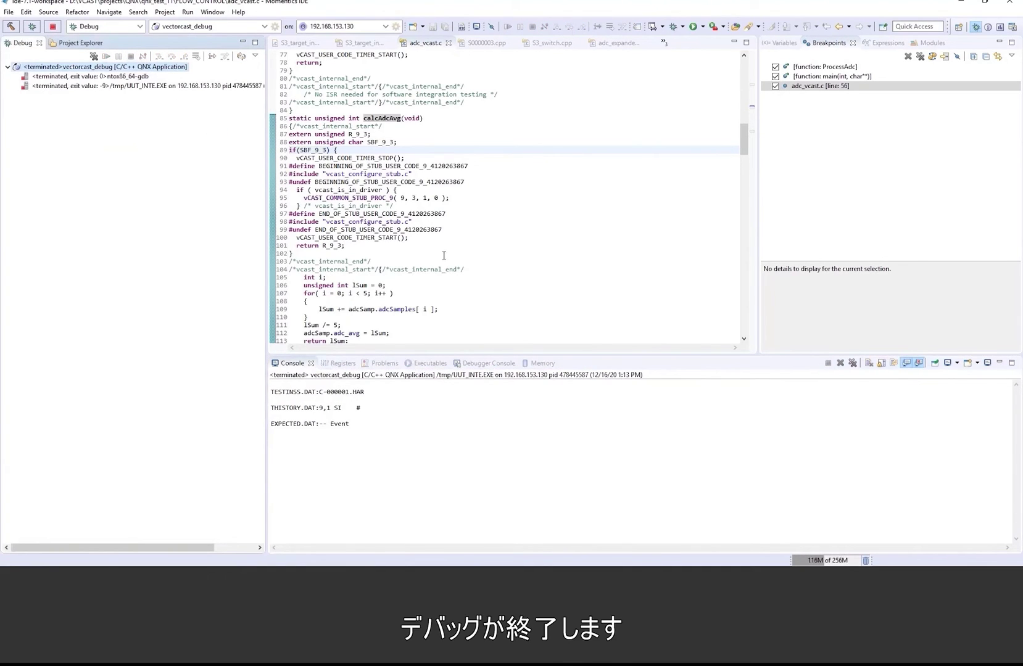
pyautogui.click(836, 87)
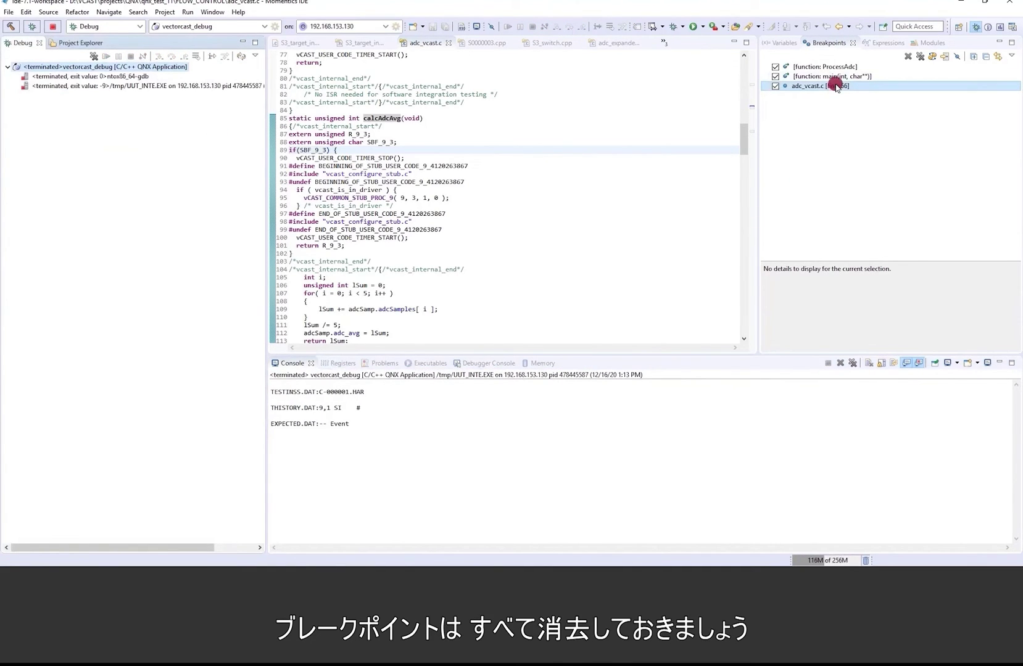
pyautogui.rightClick(834, 146)
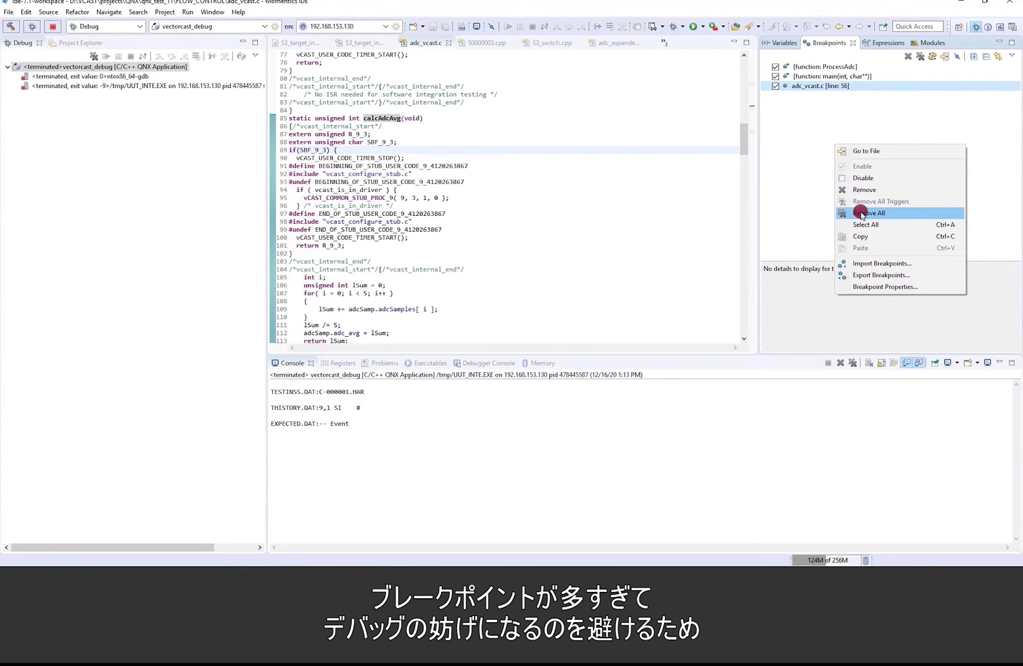
pyautogui.click(861, 213)
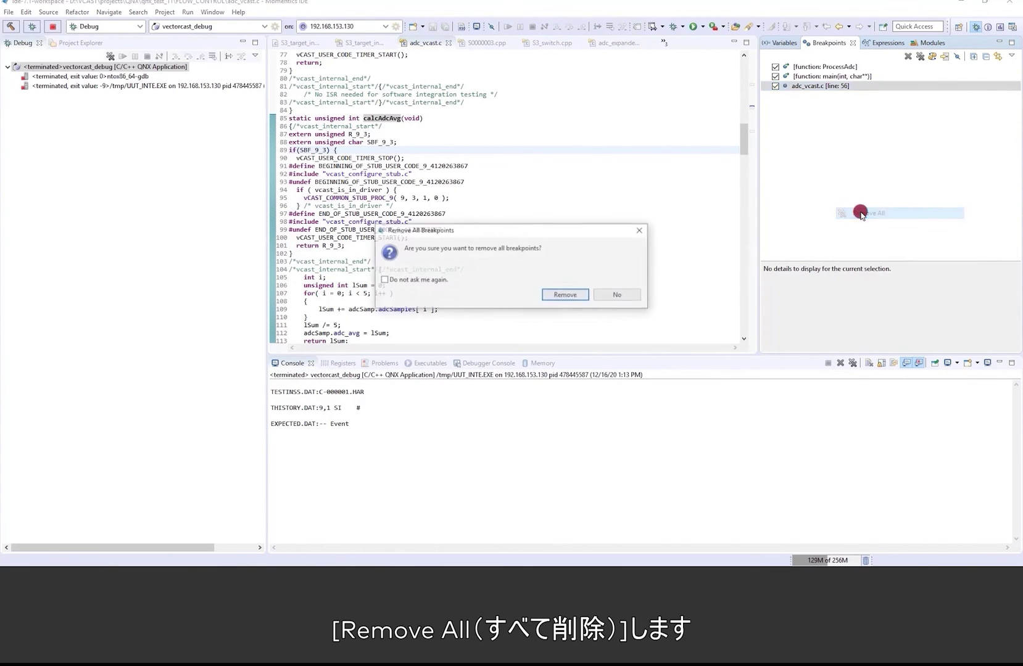
pyautogui.click(555, 294)
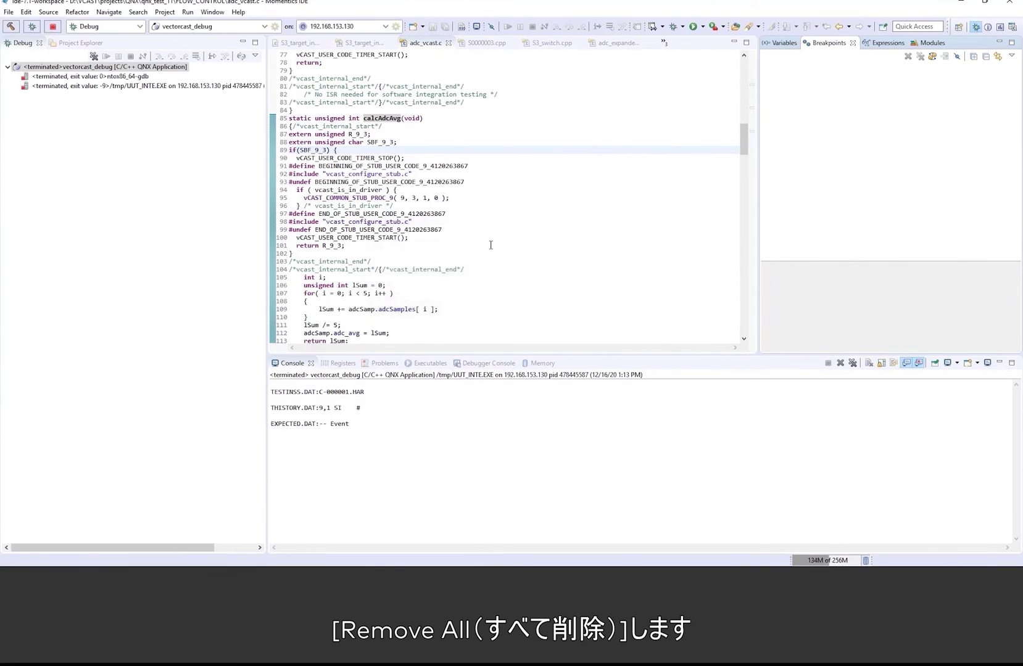
pyautogui.click(87, 67)
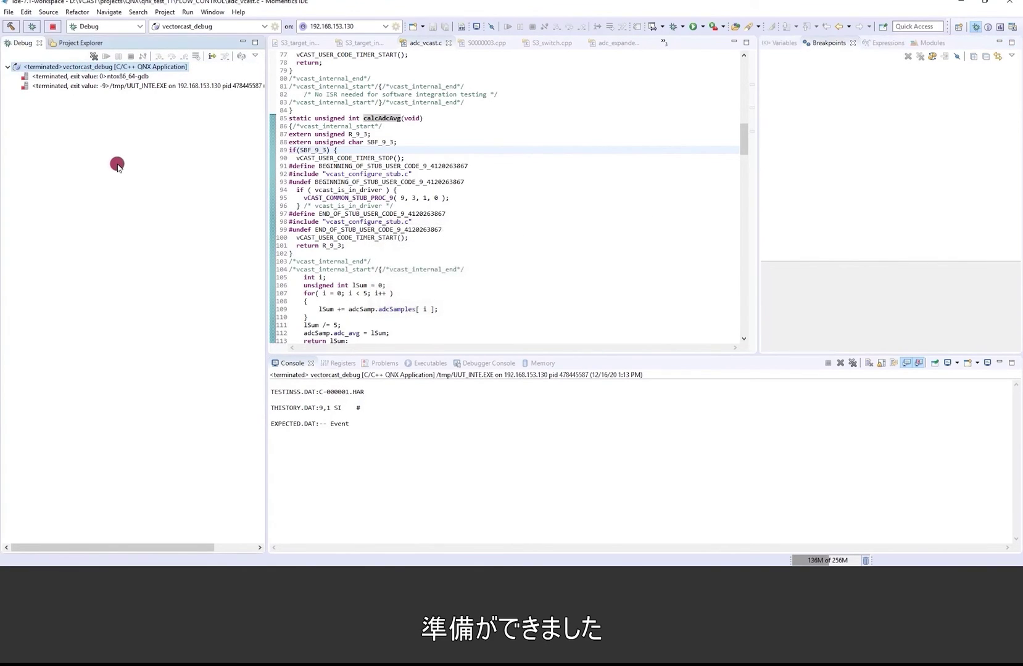
# - Exit Momentics IDE, close the command prompt with exit, and switch back to VectorCAST
pyautogui.click(1013, 5)
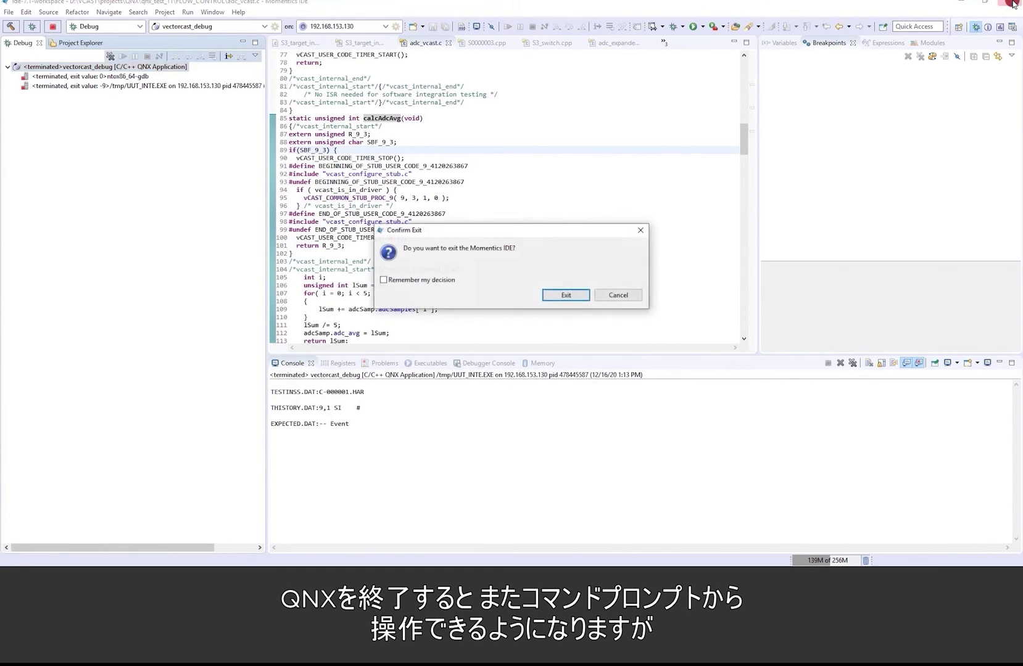
pyautogui.click(572, 297)
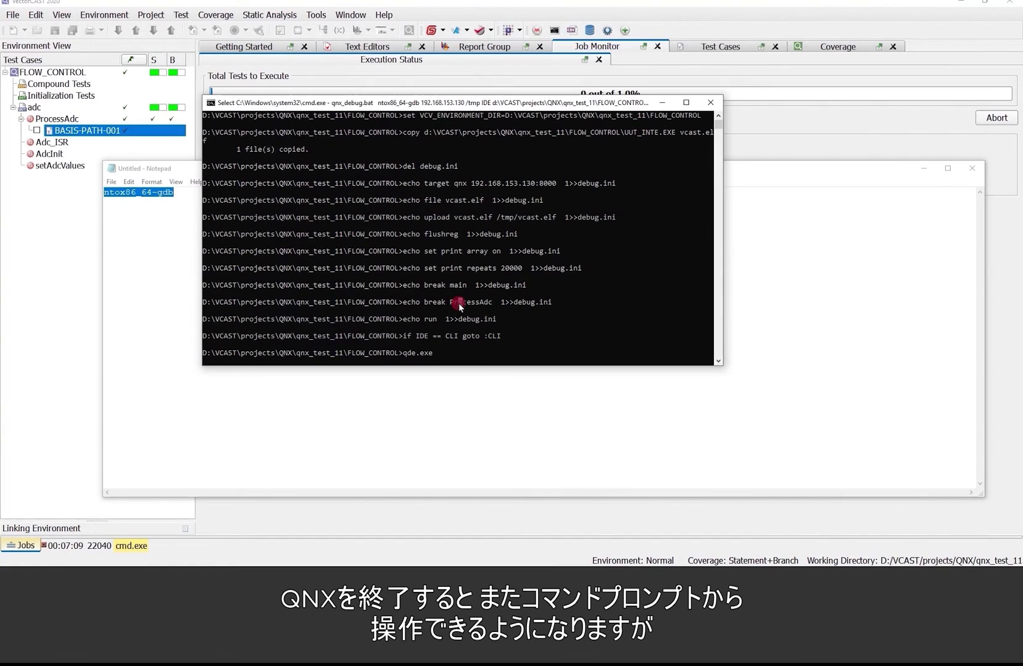
pyautogui.click(424, 304)
pyautogui.write('exit')
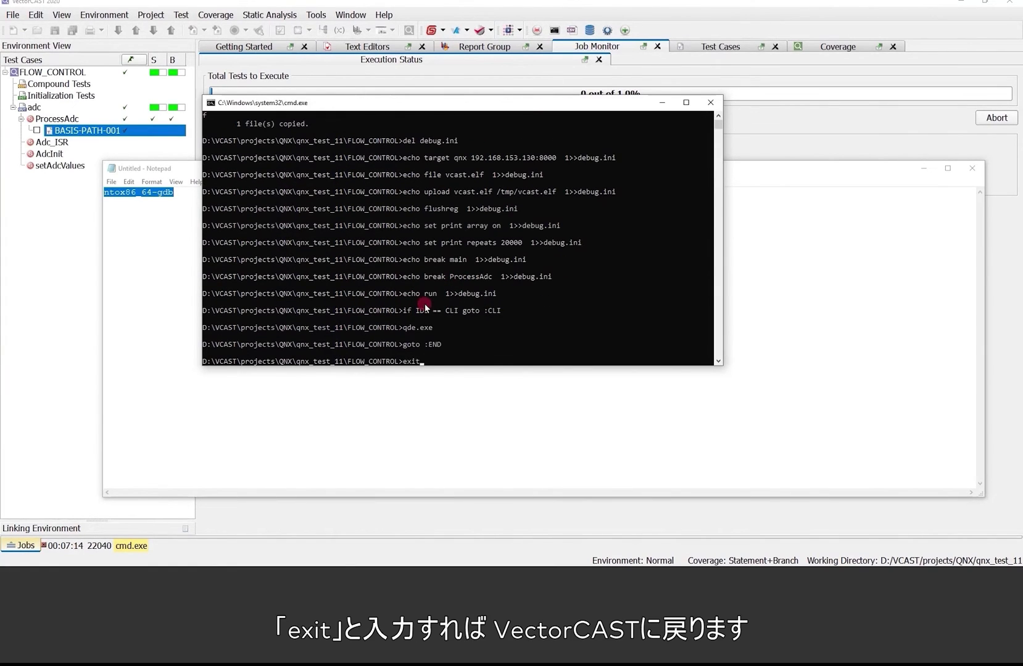
pyautogui.press('Return')
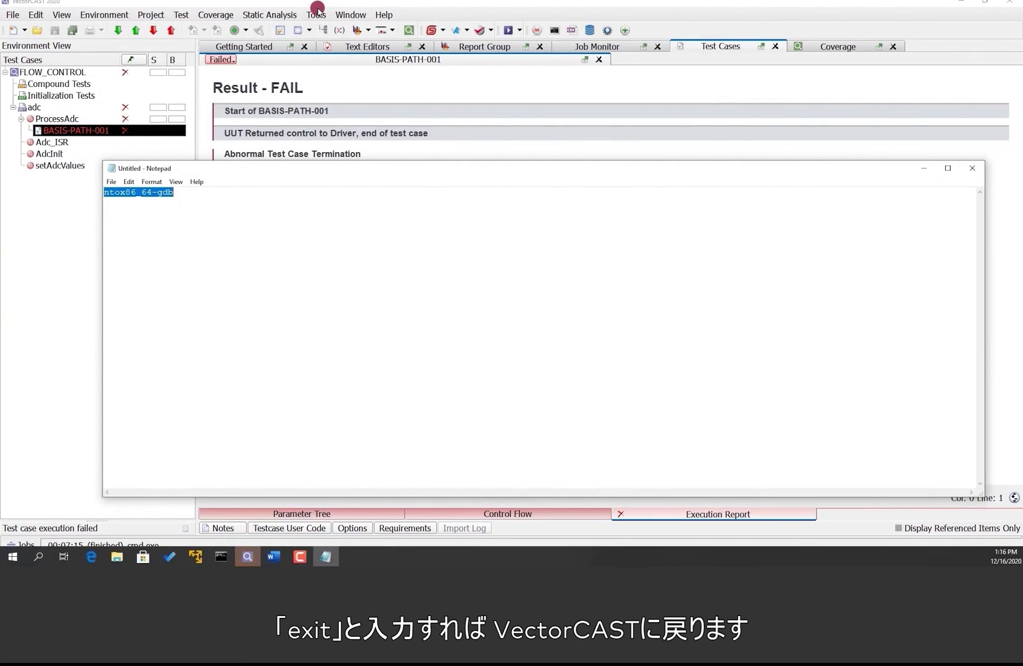
pyautogui.click(317, 6)
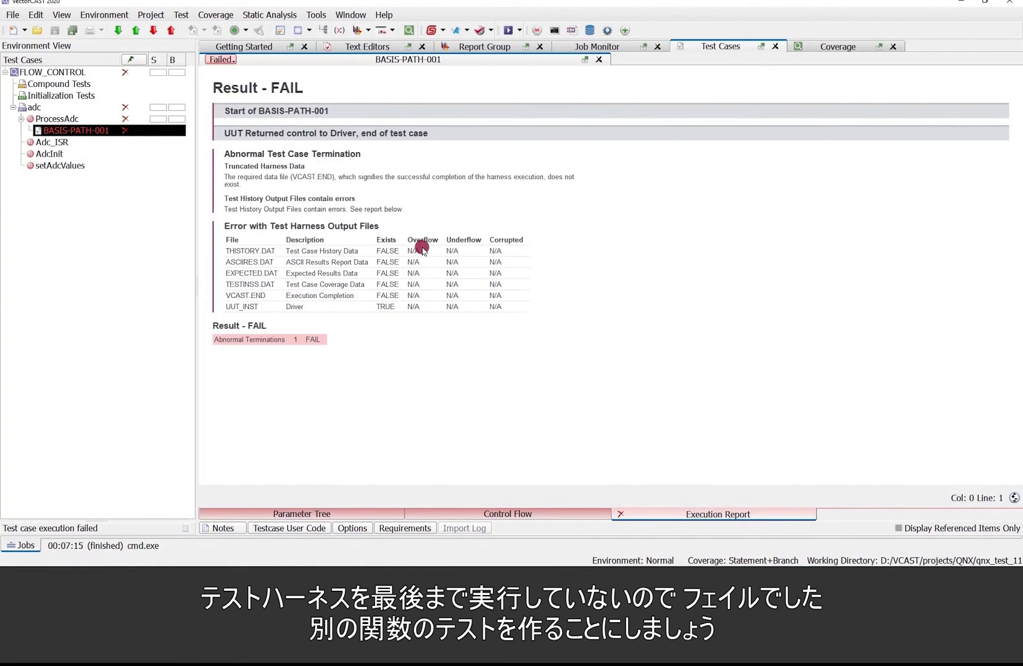
# - Insert basis path test cases for the setAdcValues function
pyautogui.click(61, 130)
pyautogui.rightClick(55, 166)
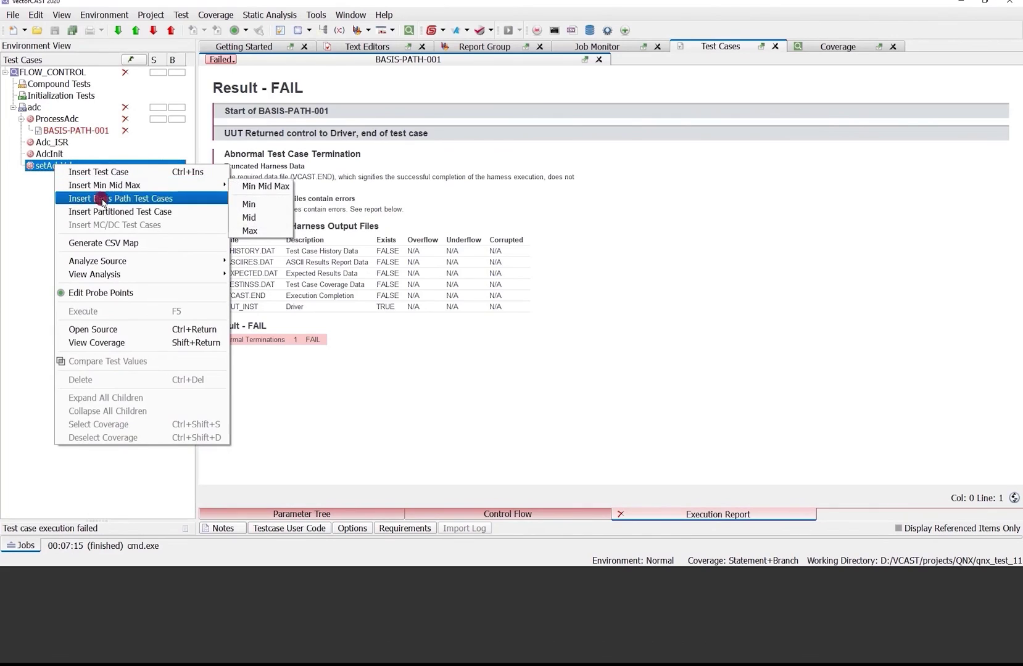
pyautogui.click(102, 199)
# - Execute setAdcValues' BASIS-PATH-001-PARTIAL test case with debug, without coverage, and launch Momentics IDE with the ide-7.1-workspace
pyautogui.click(85, 178)
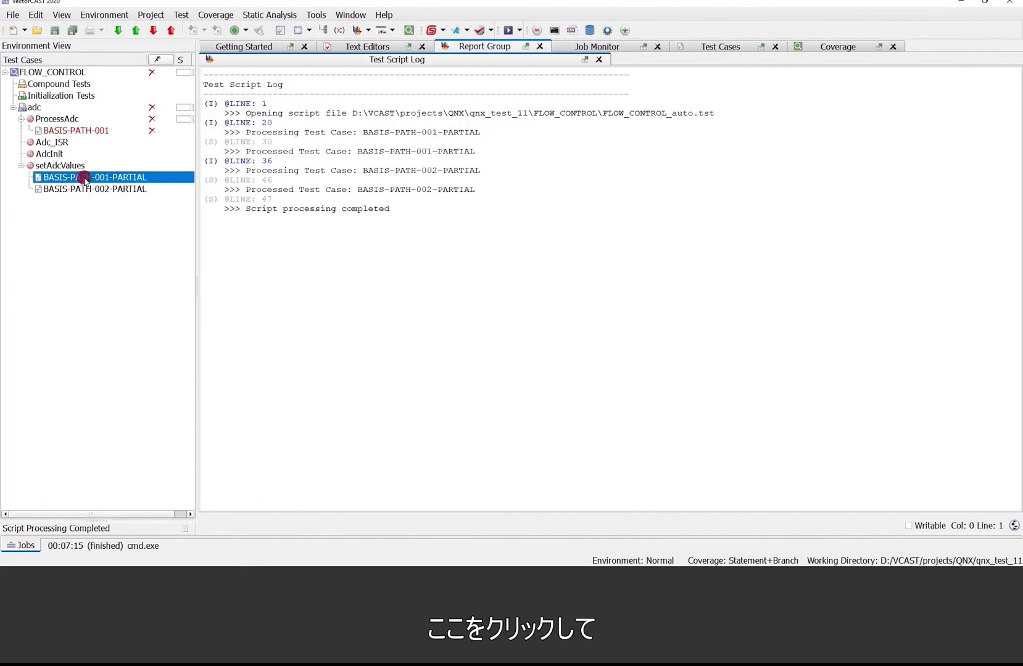
pyautogui.rightClick(85, 179)
pyautogui.moveTo(240, 223)
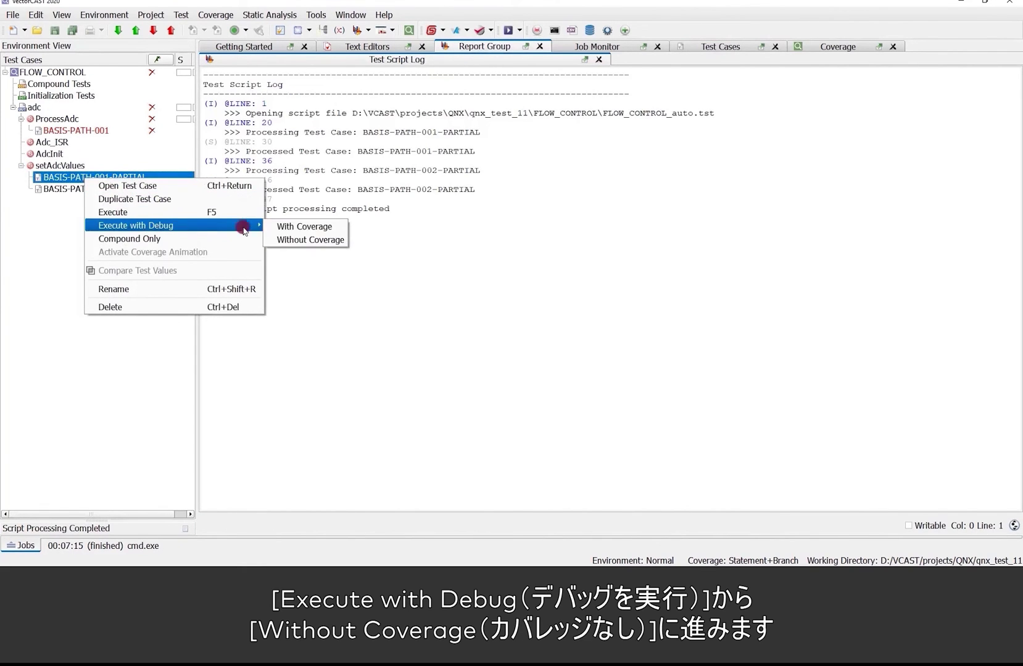
pyautogui.click(310, 240)
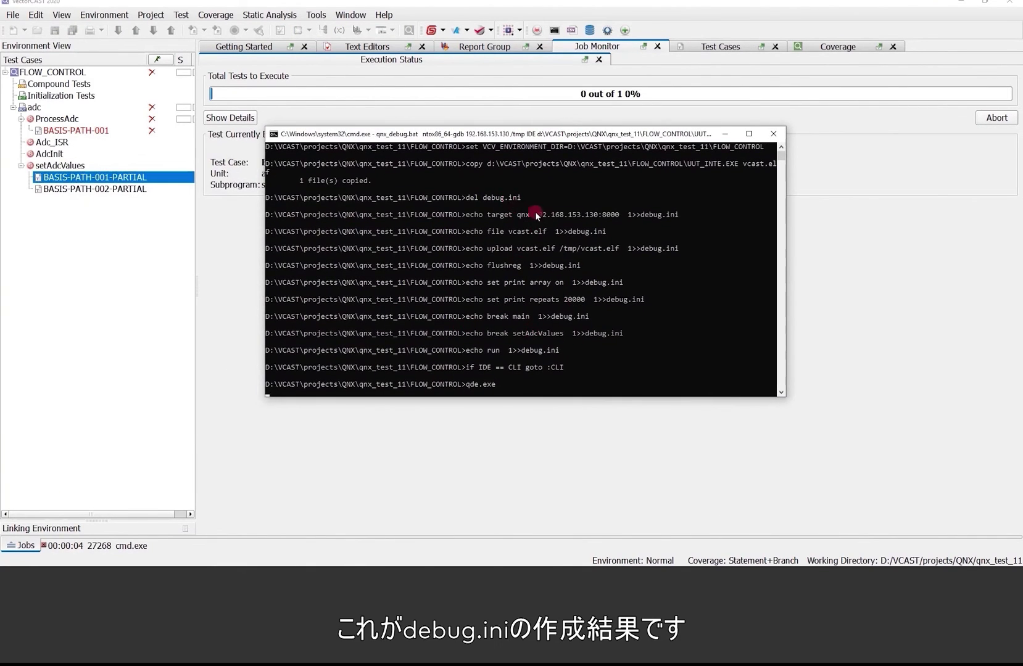
pyautogui.click(514, 332)
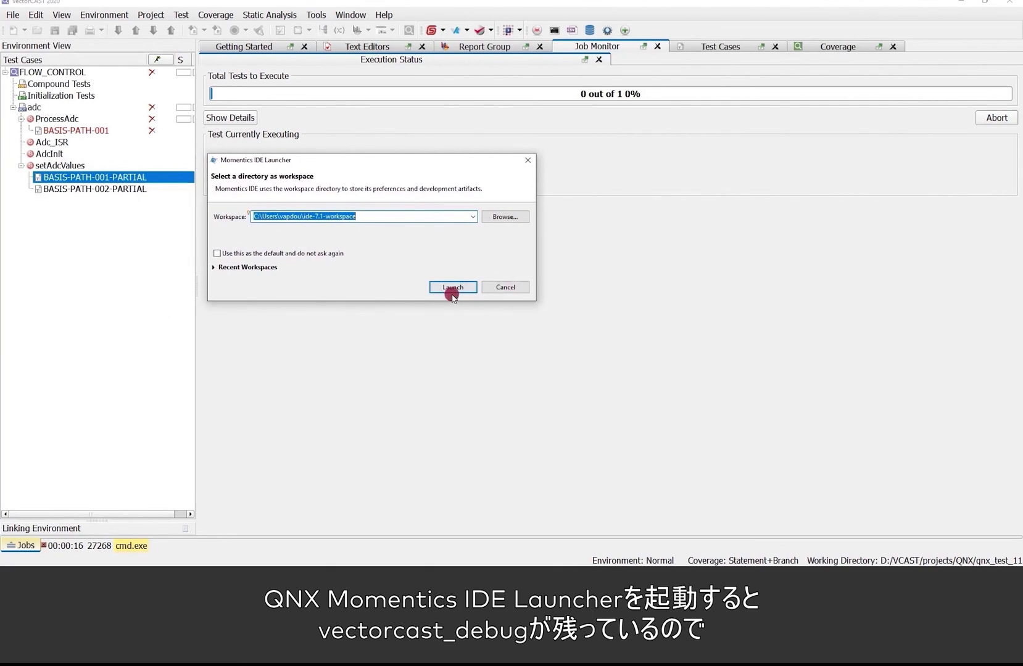
pyautogui.click(452, 287)
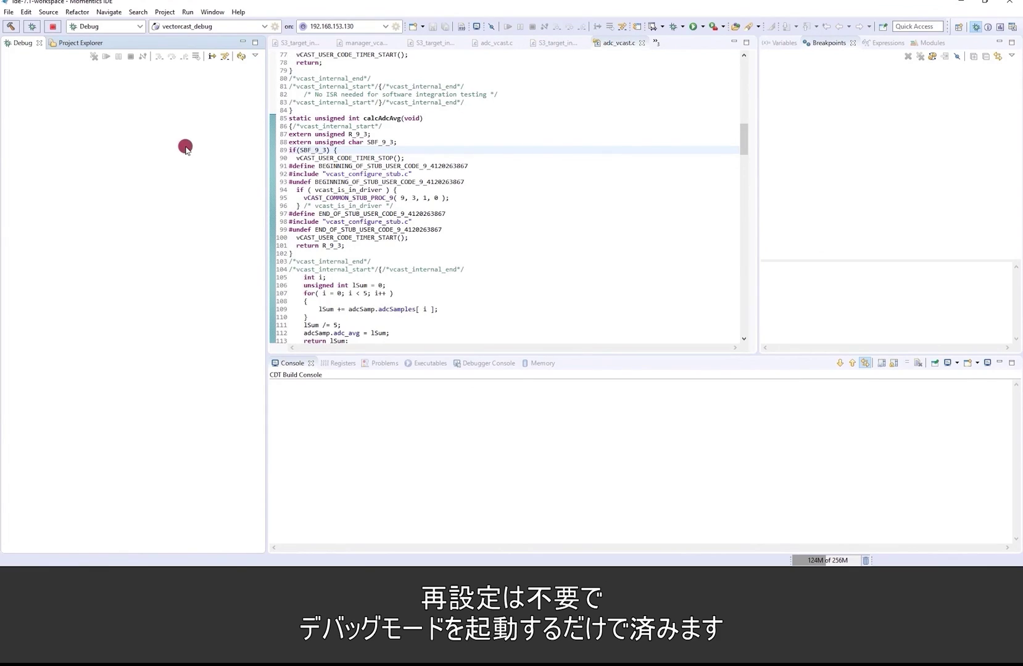
# - Start debugging with the existing vectorcast_debug configuration and resume execution from main to the setAdcValues function breakpoint
pyautogui.click(32, 28)
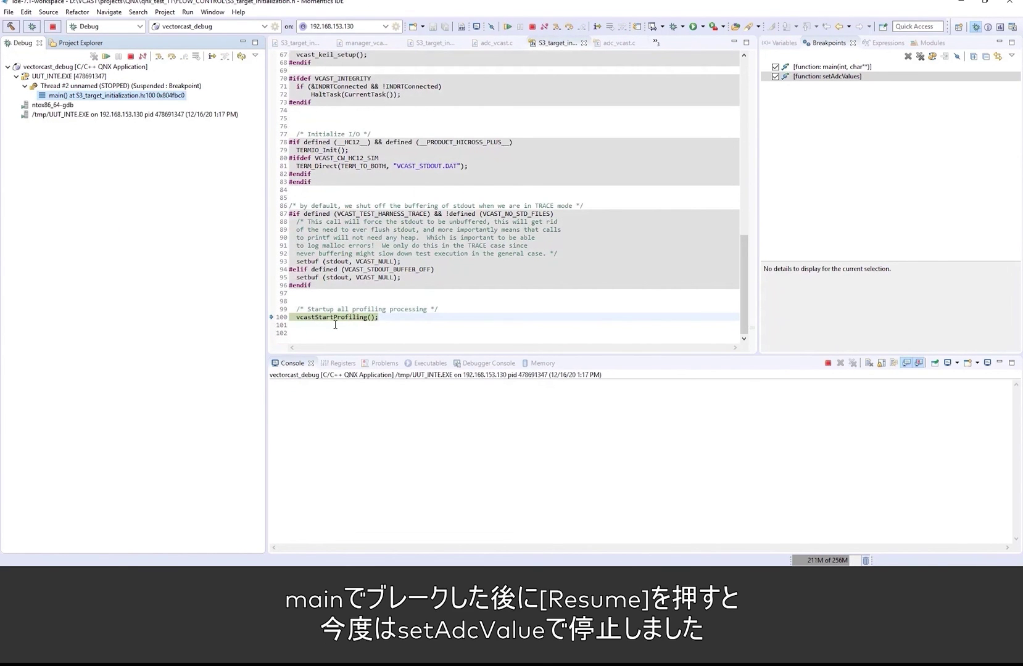
pyautogui.click(107, 57)
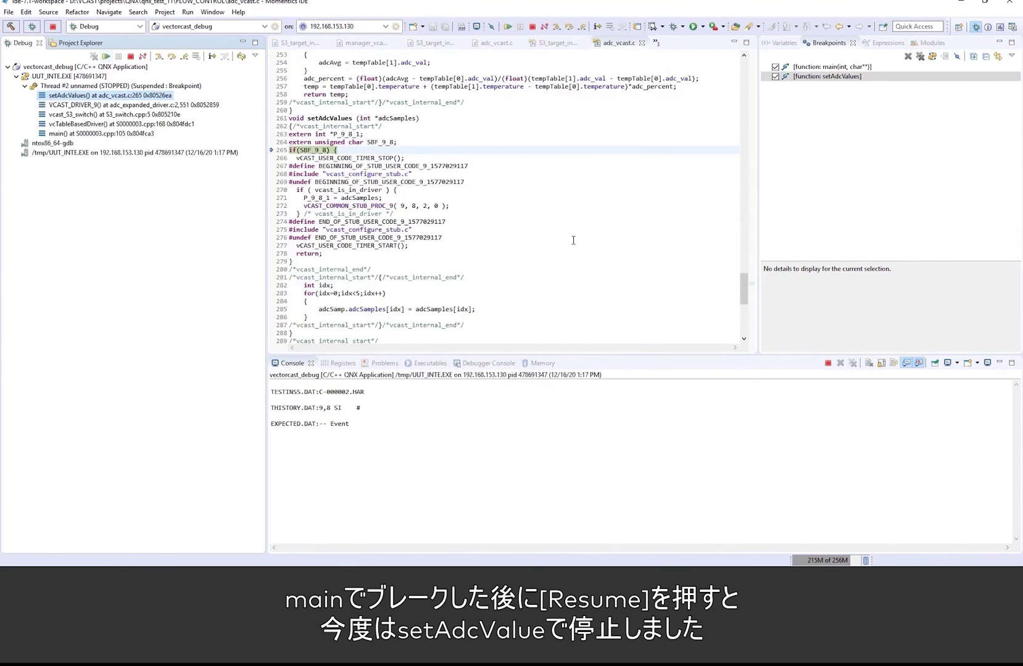
pyautogui.doubleClick(330, 117)
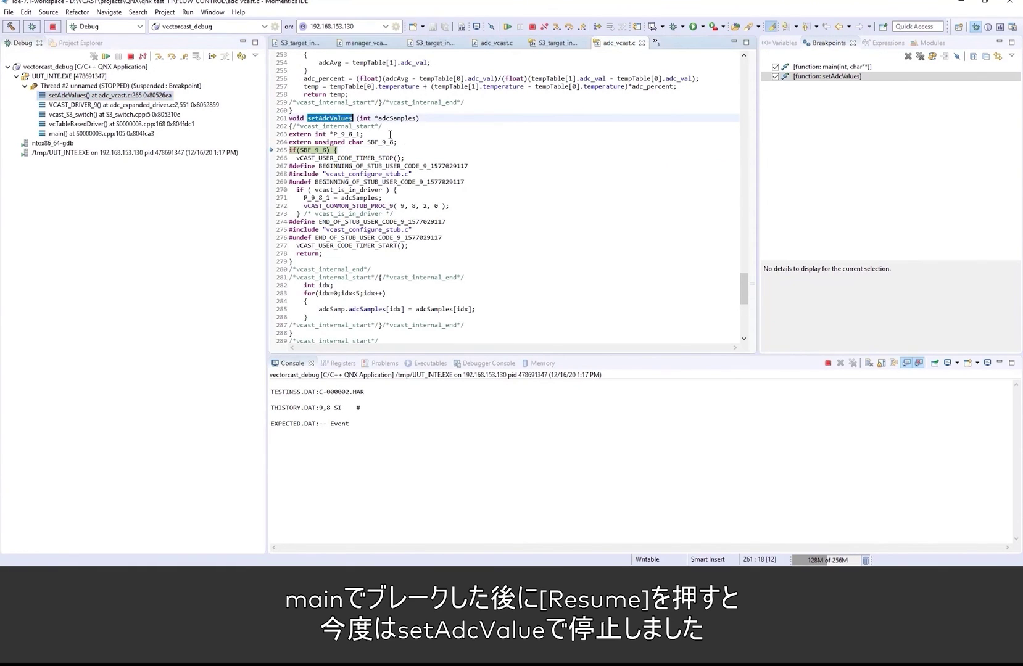